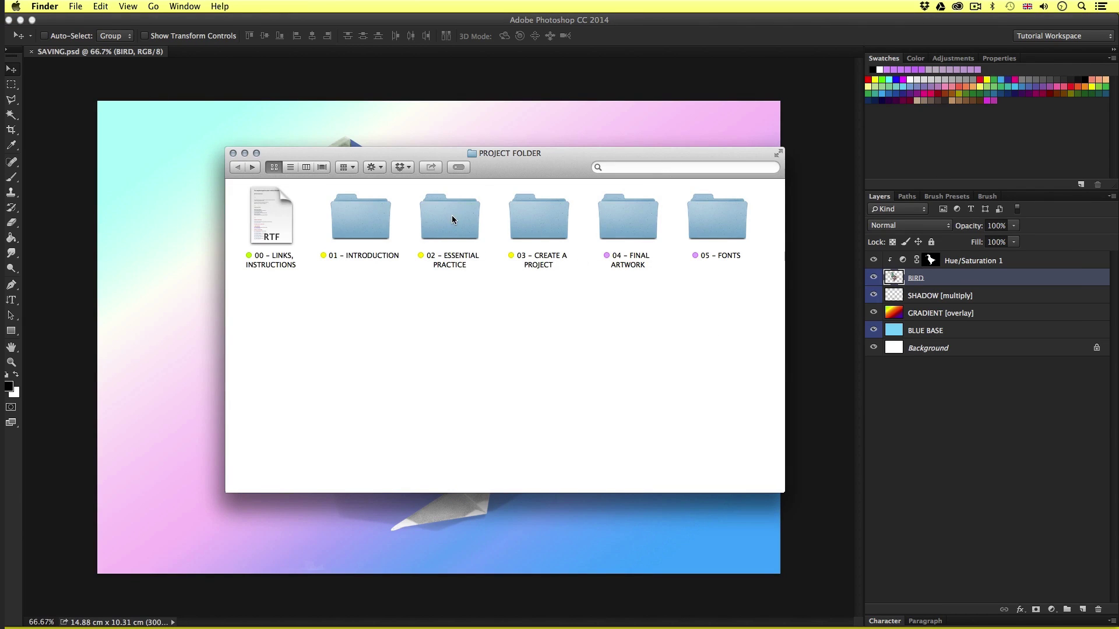
Step: Open SAVING.psd from 02 – ESSENTIAL PRACTICE › 23 – SAVING in Finder
double_click(453, 215)
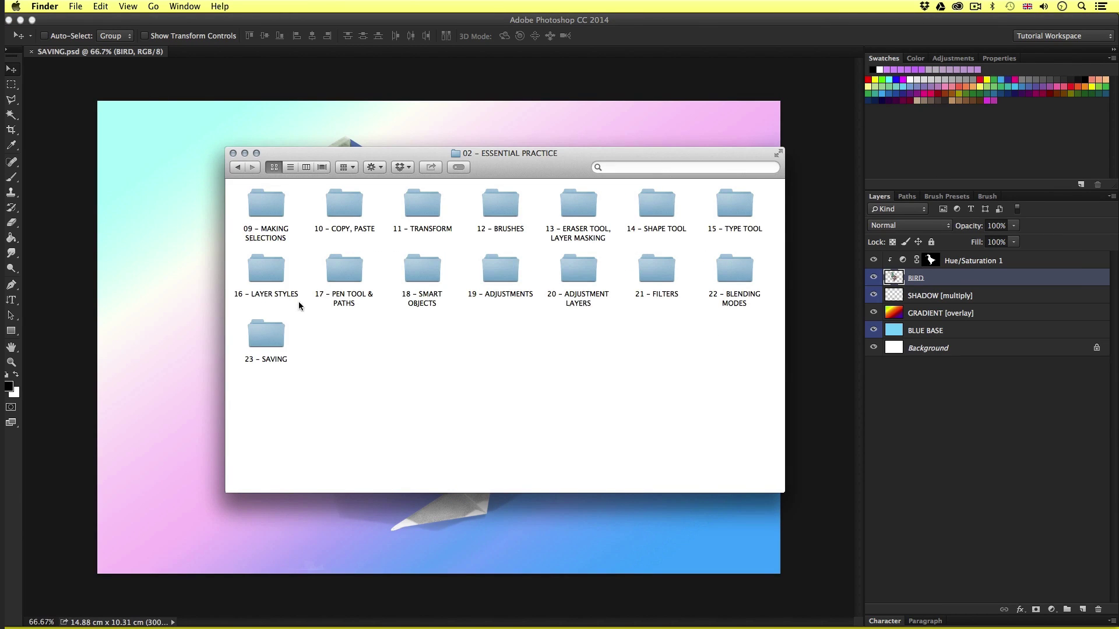
left_click(268, 335)
double_click(268, 337)
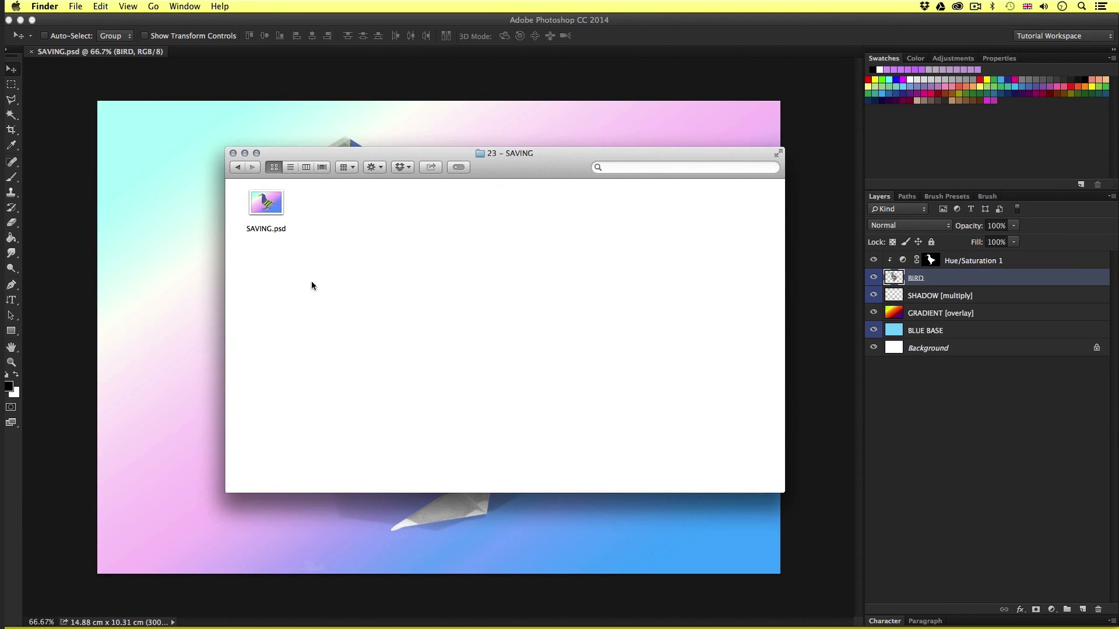
double_click(267, 204)
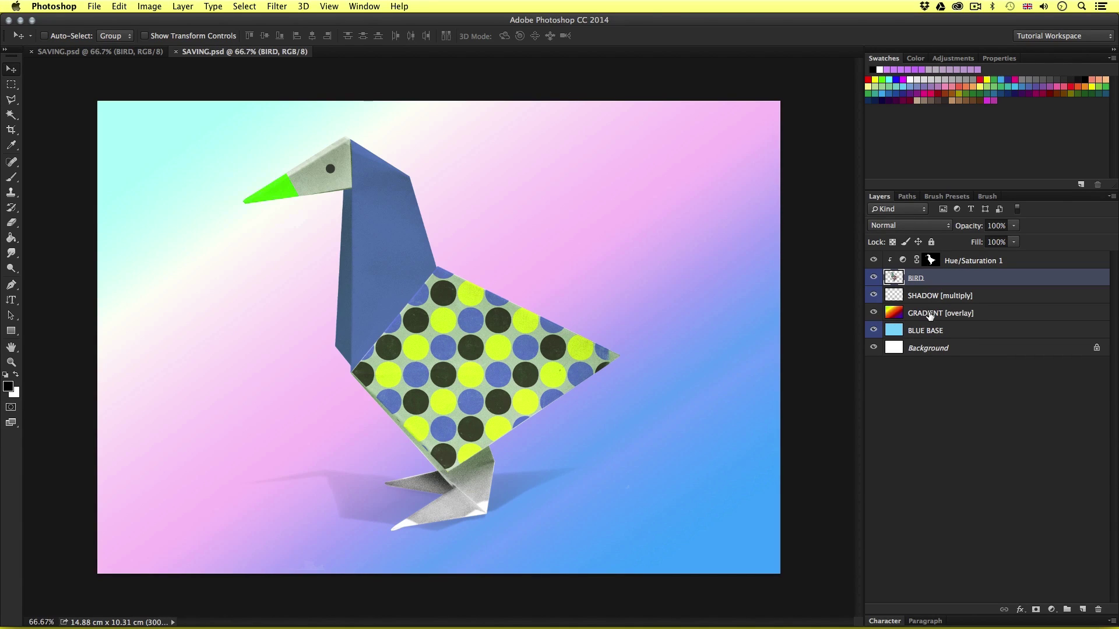
left_click(873, 313)
left_click(874, 313)
left_click(873, 313)
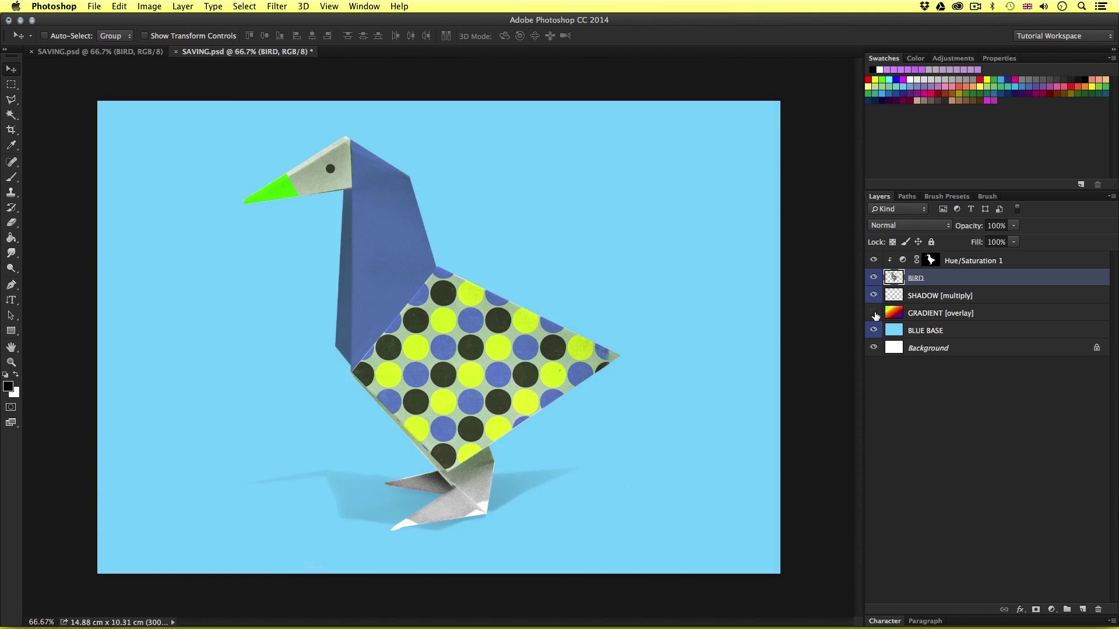
left_click(873, 313)
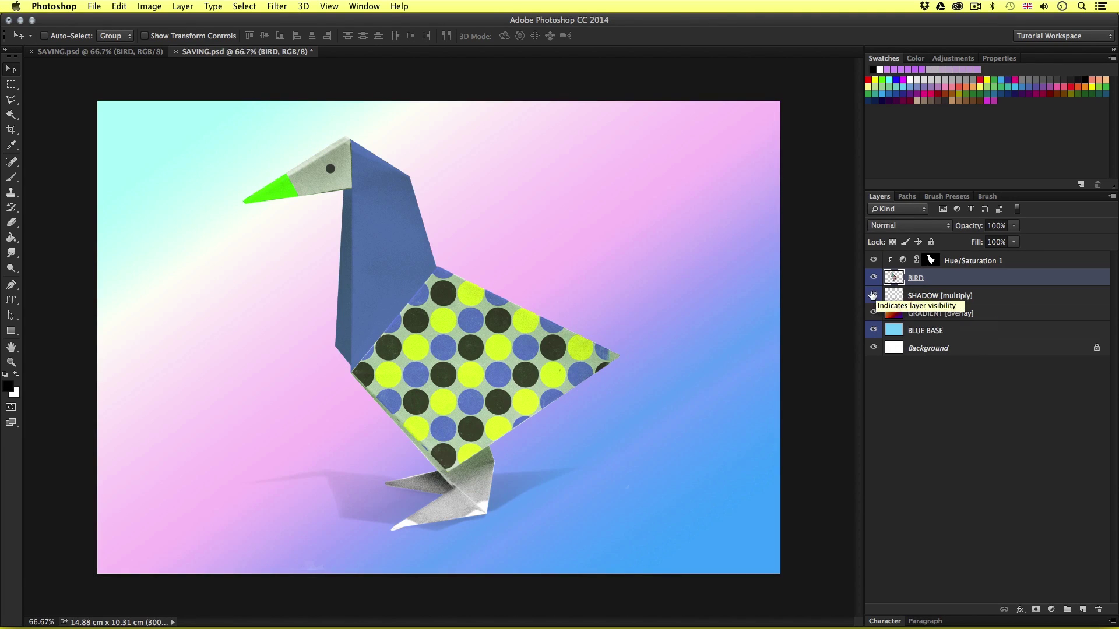
left_click(873, 296)
left_click(872, 296)
left_click(873, 296)
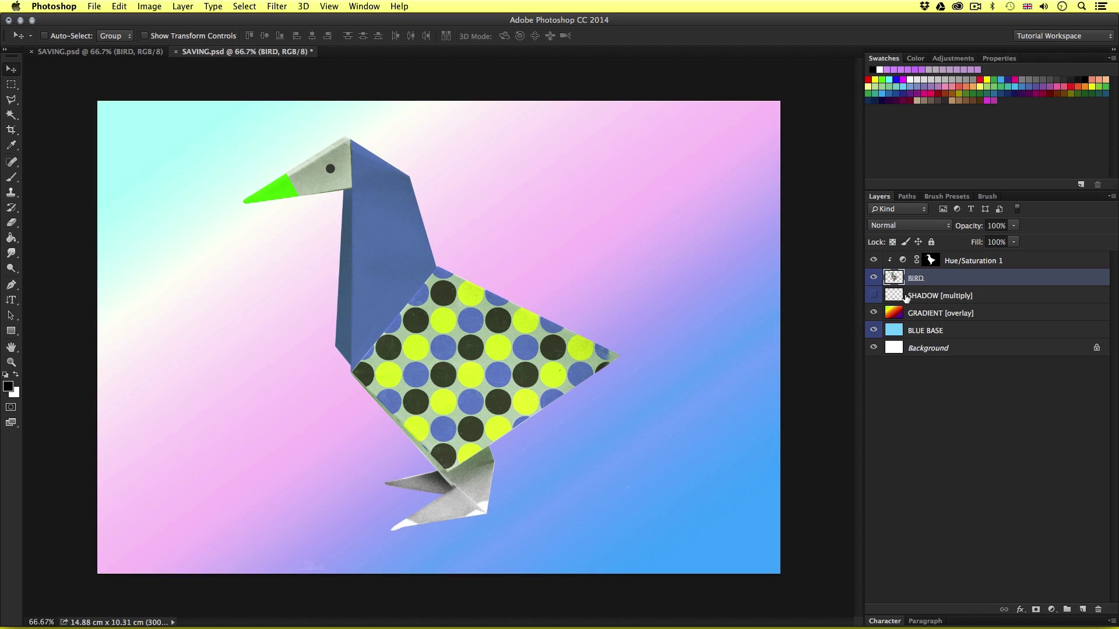
left_click(873, 296)
left_click(873, 279)
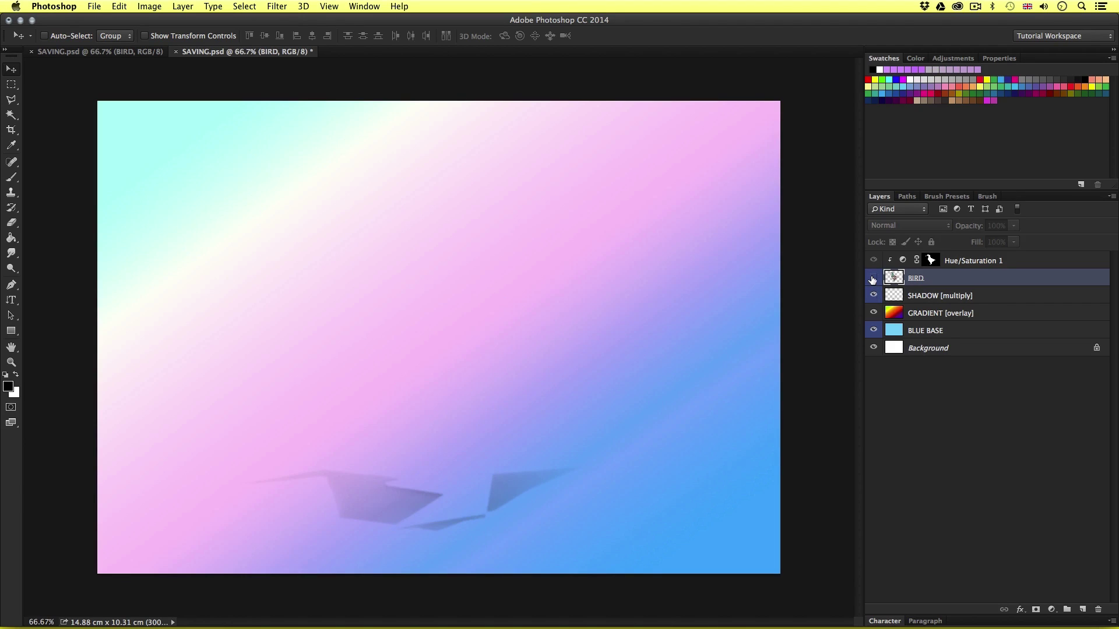
left_click(873, 278)
left_click(872, 278)
left_click(873, 278)
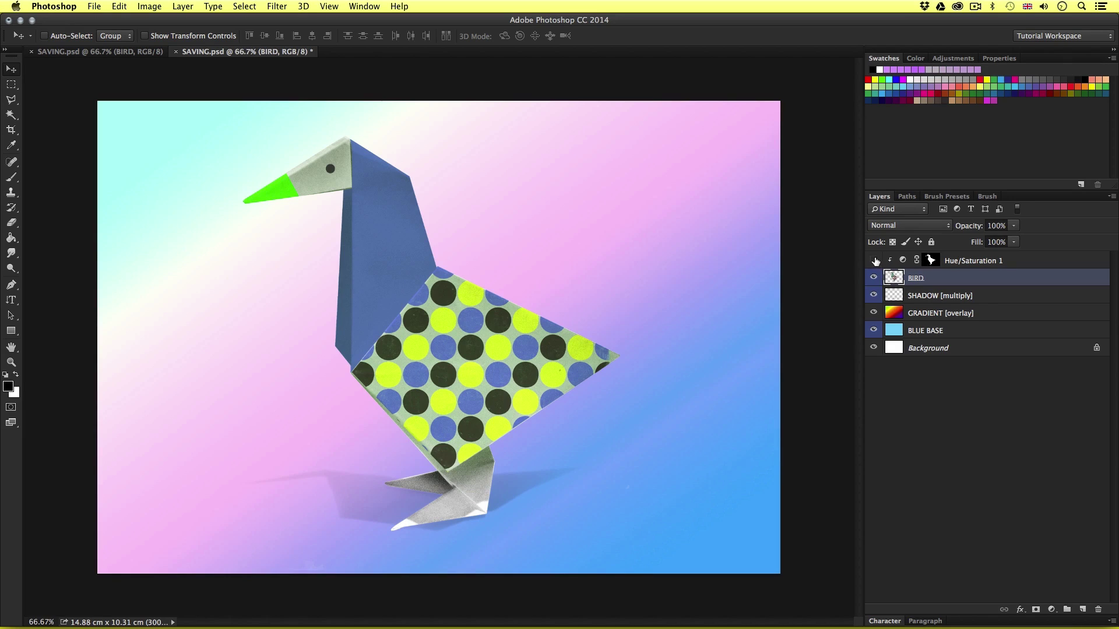
left_click(873, 260)
left_click(874, 260)
left_click(874, 261)
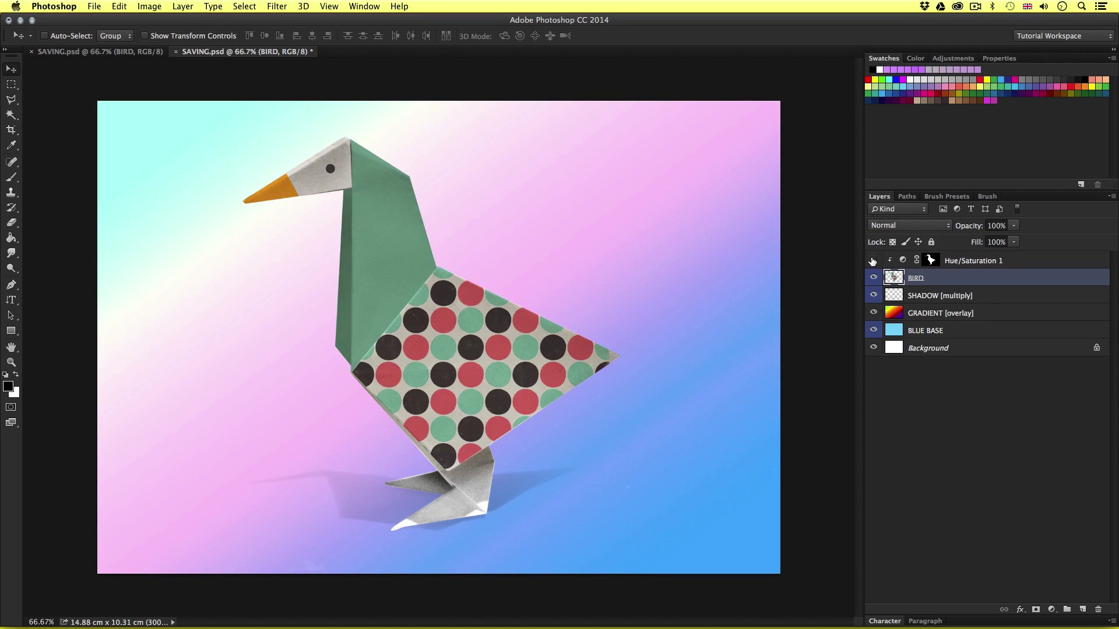
left_click(873, 261)
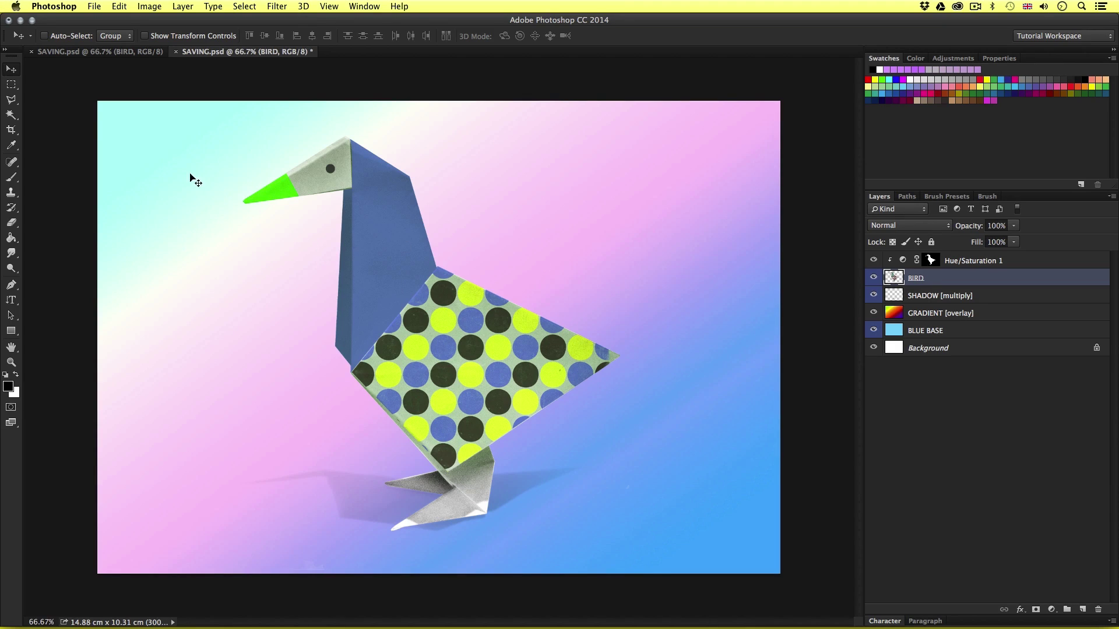
Step: Open the File menu
left_click(95, 7)
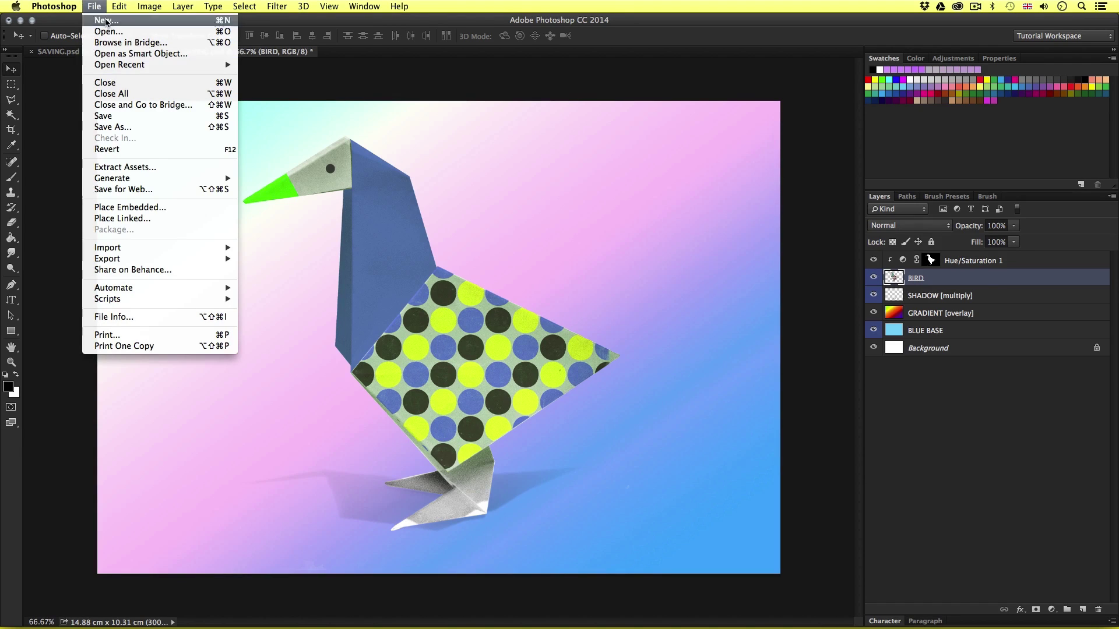
Step: Start Save As in the 23 – SAVING folder with JPEG as the format
left_click(167, 127)
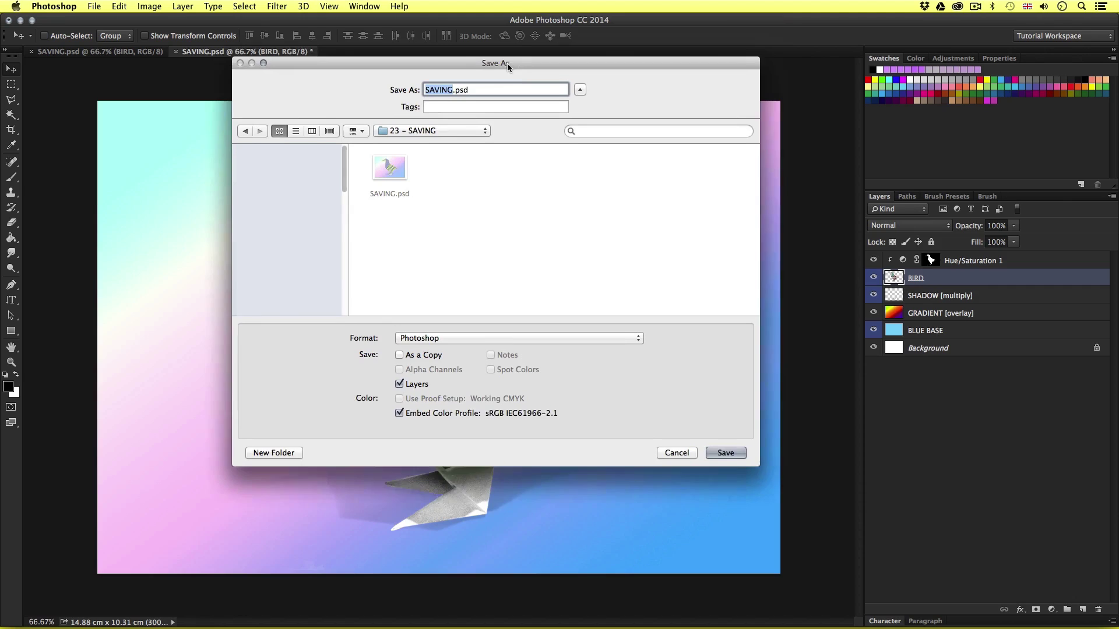
left_click_drag(507, 63, 493, 79)
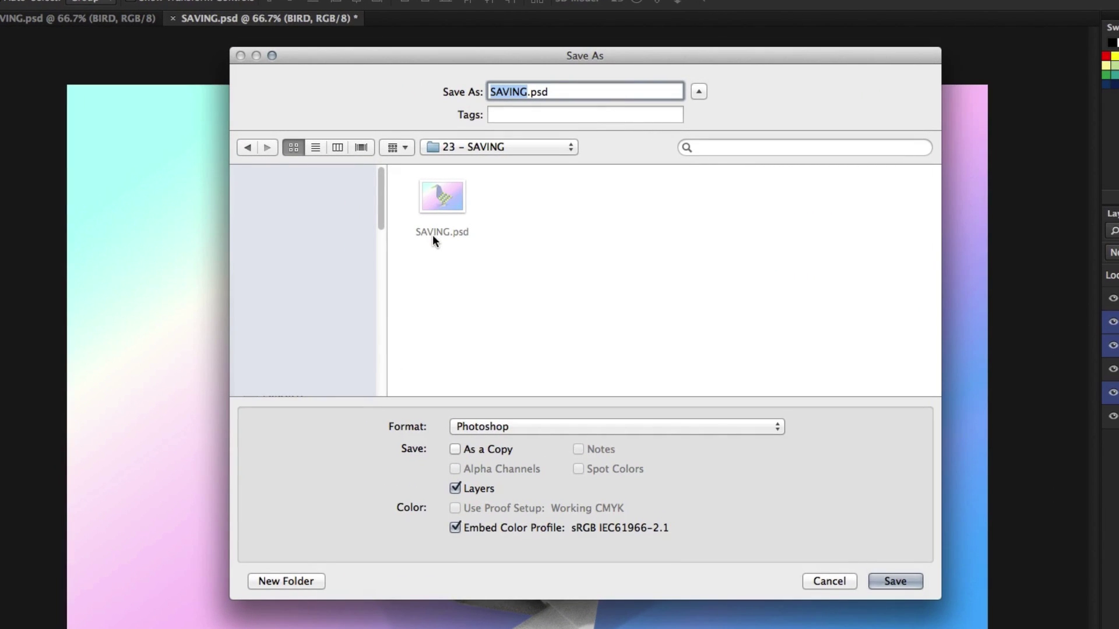
left_click(498, 146)
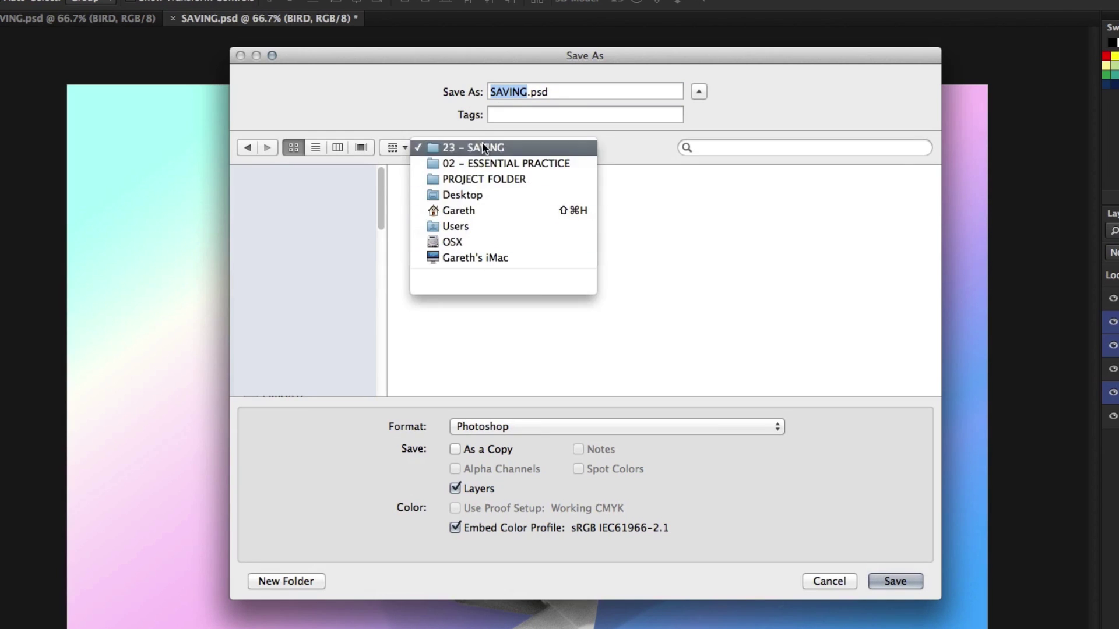
left_click(481, 146)
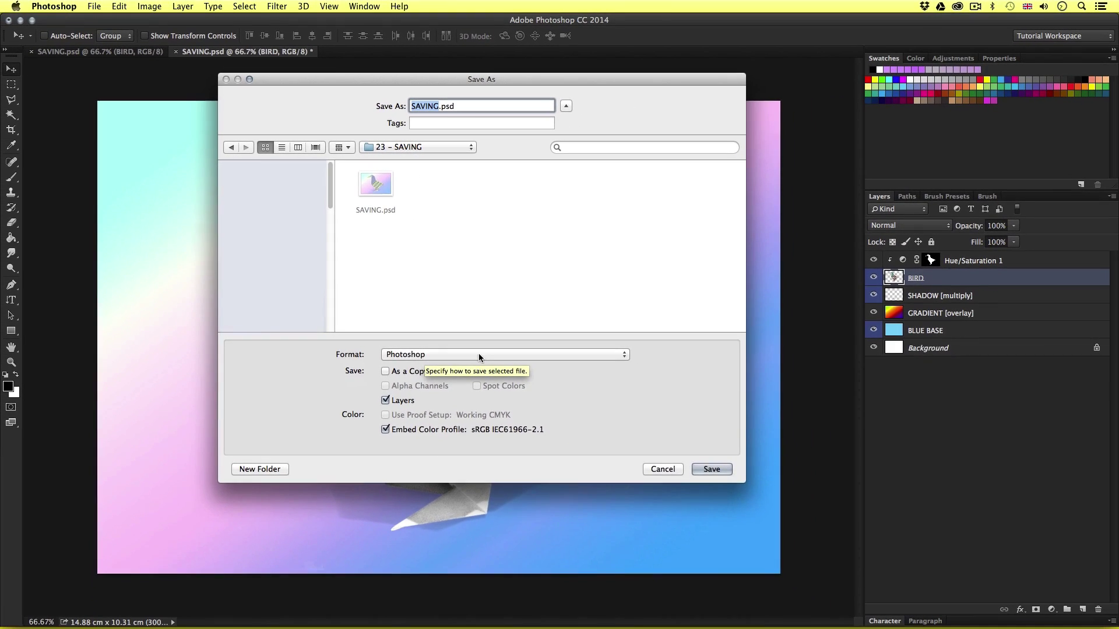
left_click(479, 355)
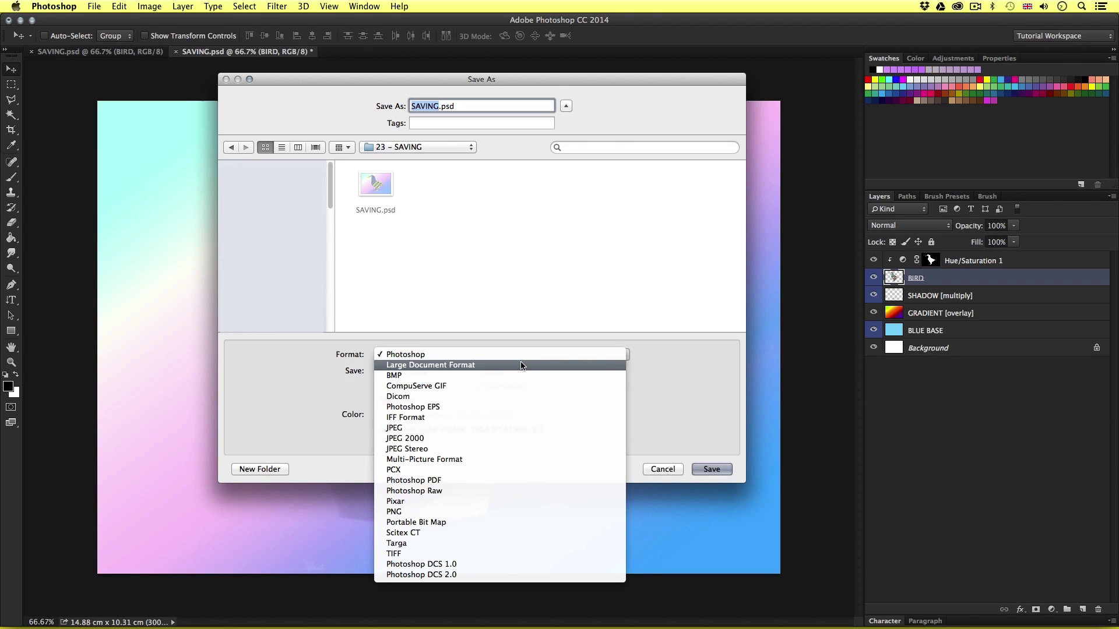
left_click(516, 430)
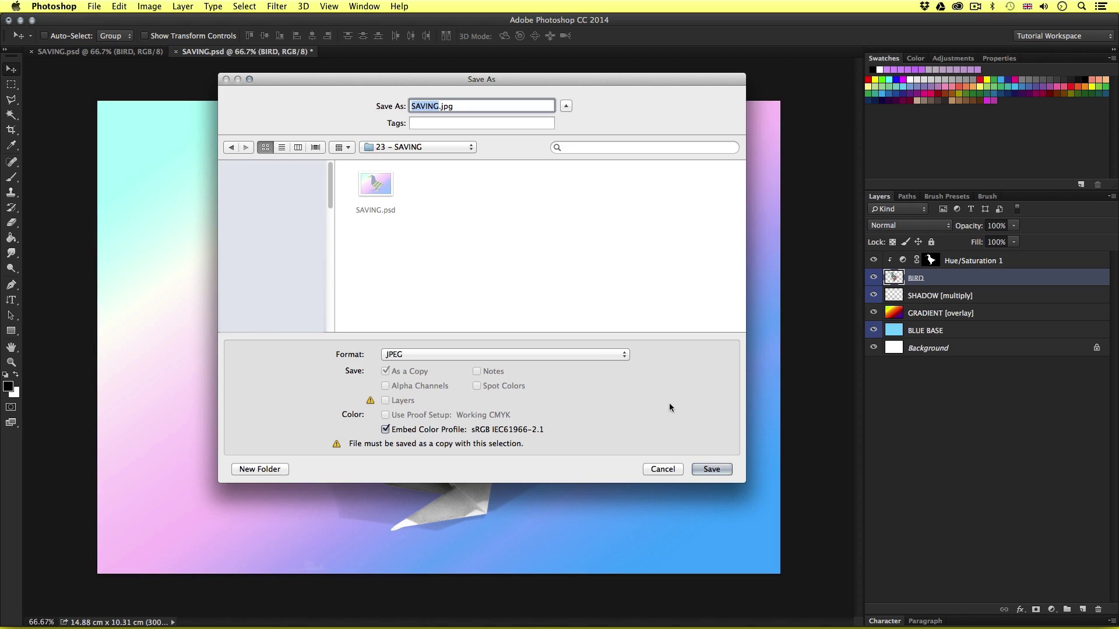
Step: Save SAVING.jpg with JPEG Options quality set to 8 (High)
key("Return")
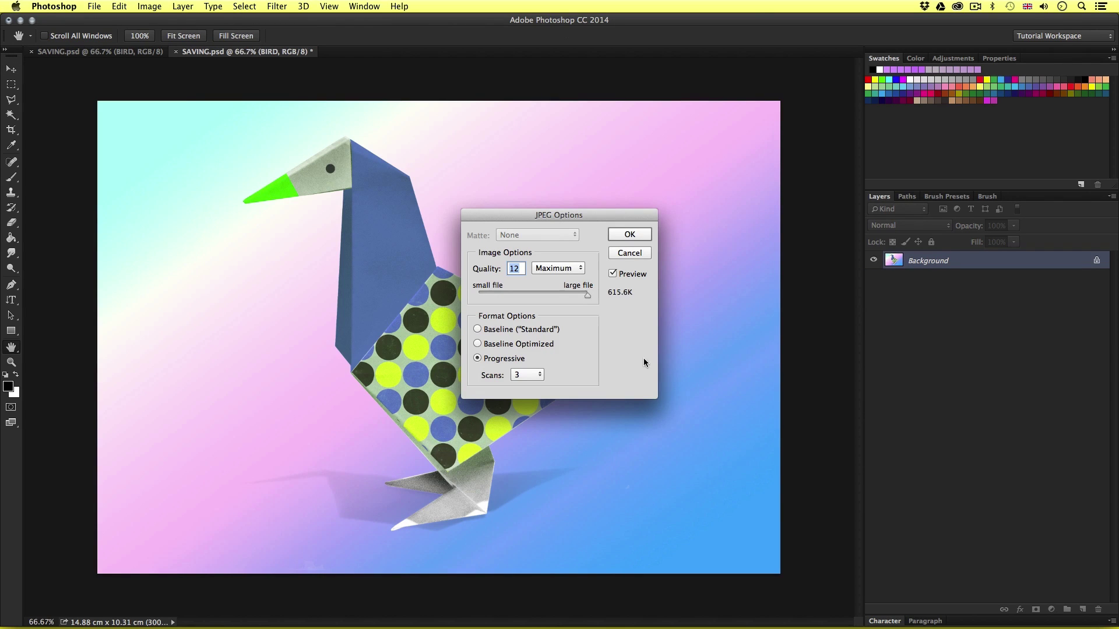
left_click_drag(578, 213, 613, 188)
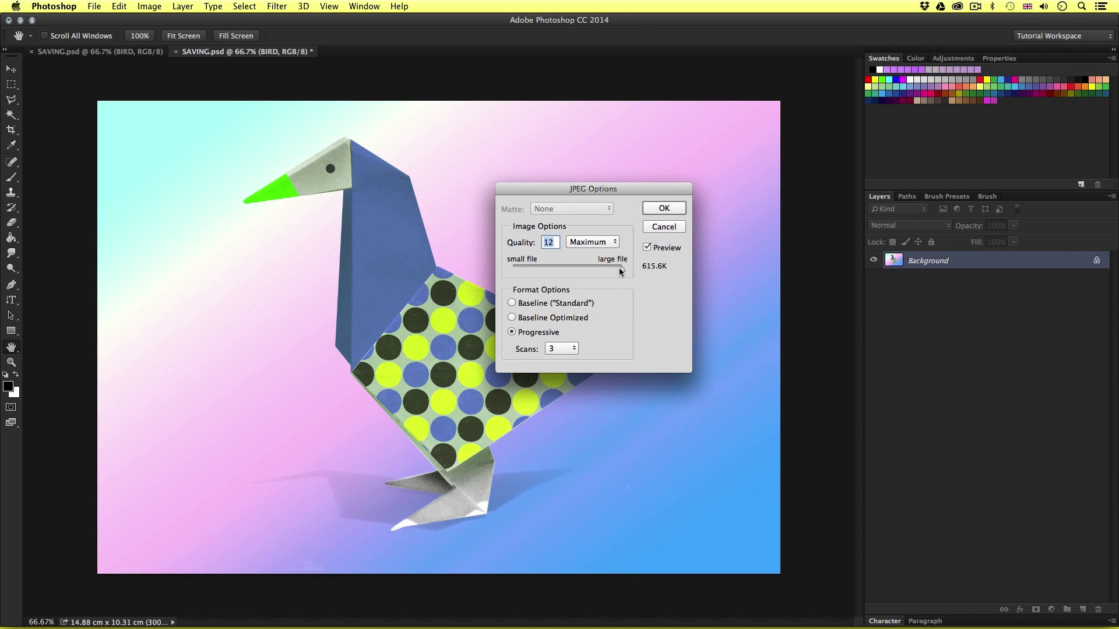
left_click_drag(619, 267, 519, 269)
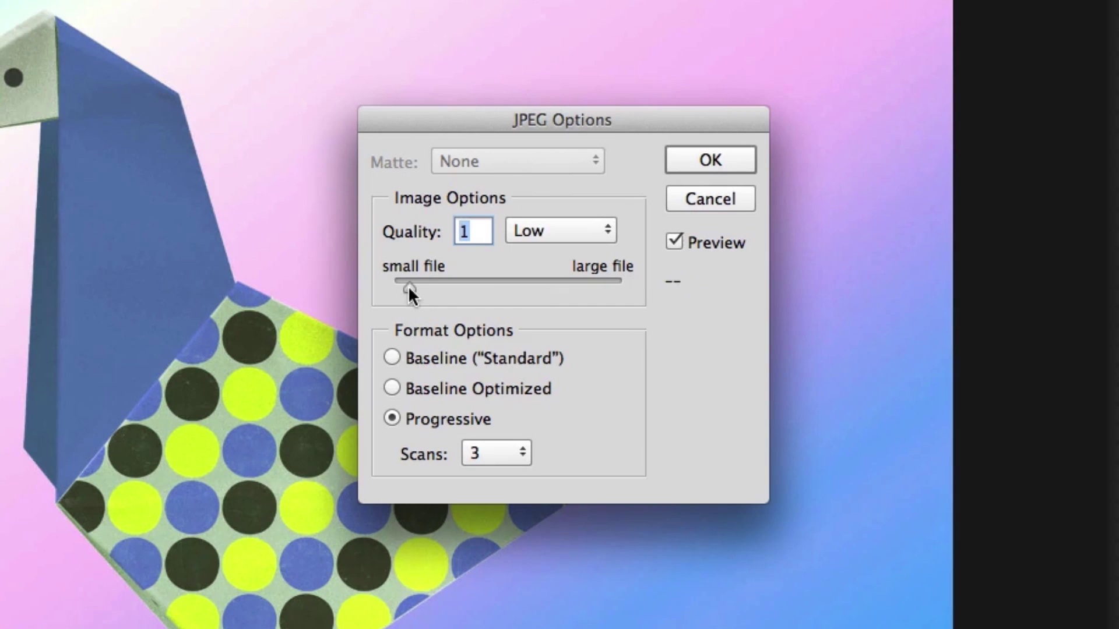
left_click_drag(409, 289, 581, 288)
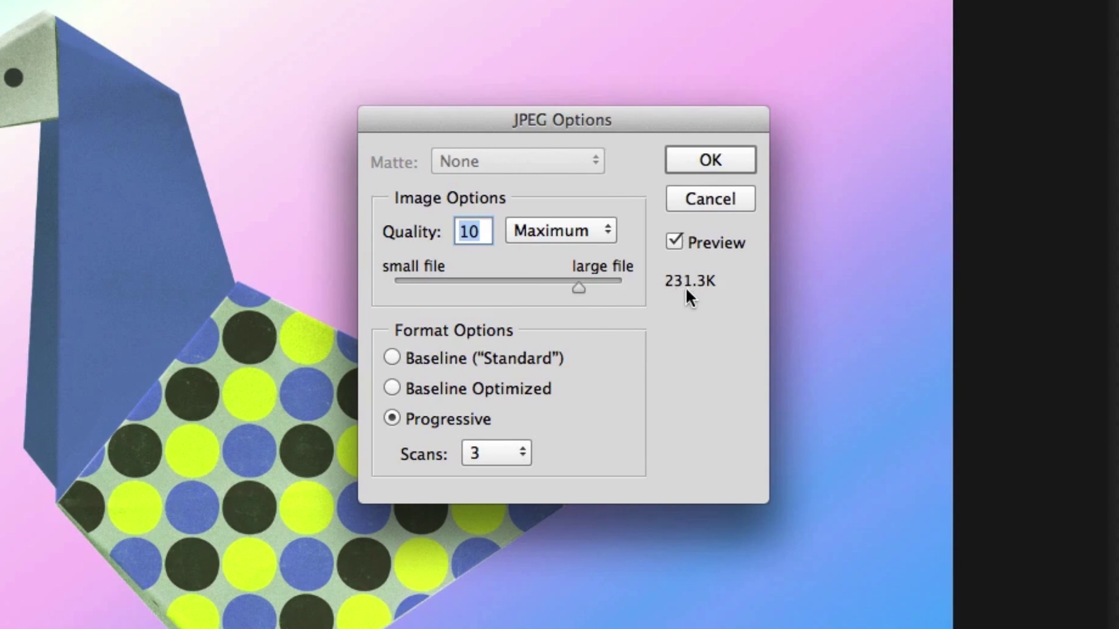
left_click_drag(586, 288, 550, 288)
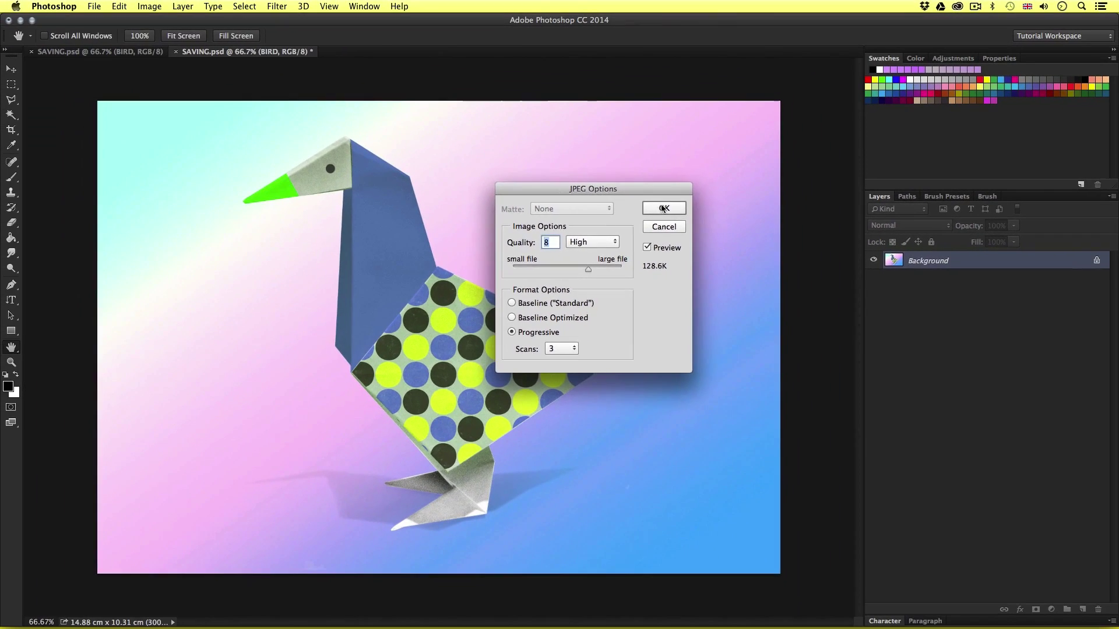
left_click(710, 199)
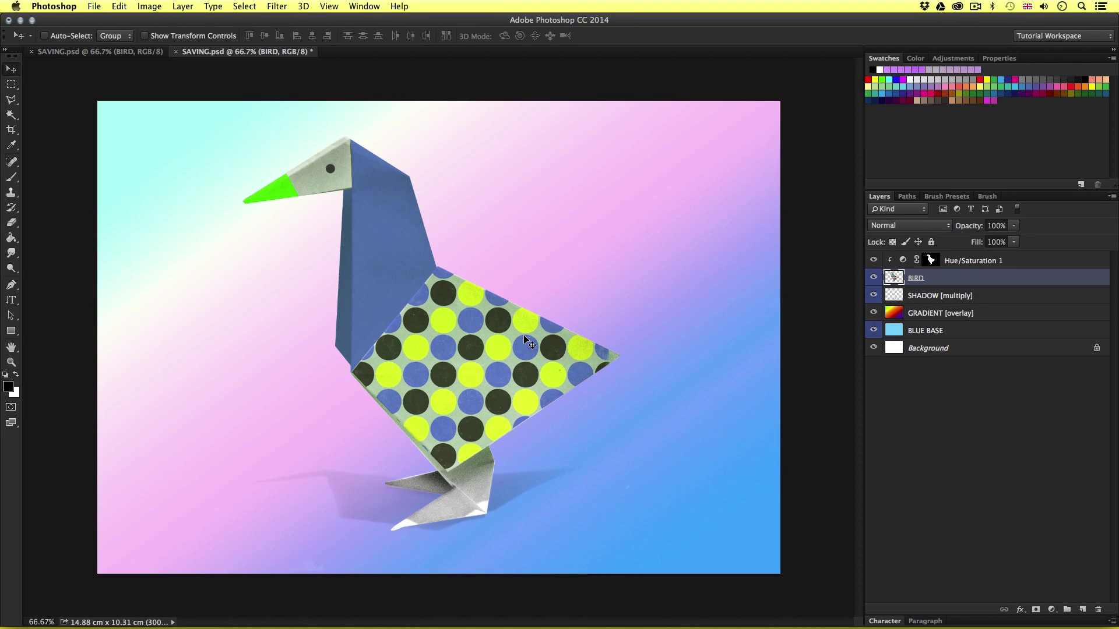
Step: Switch to Finder and open SAVING.jpg from the 23 – SAVING folder
key("super+Tab")
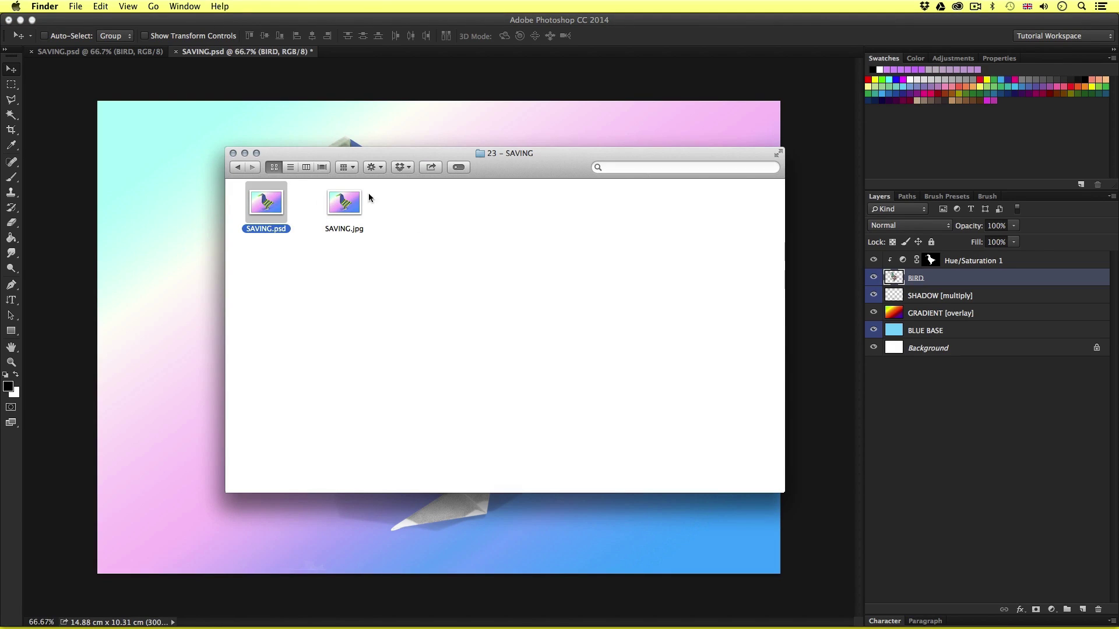
left_click(353, 203)
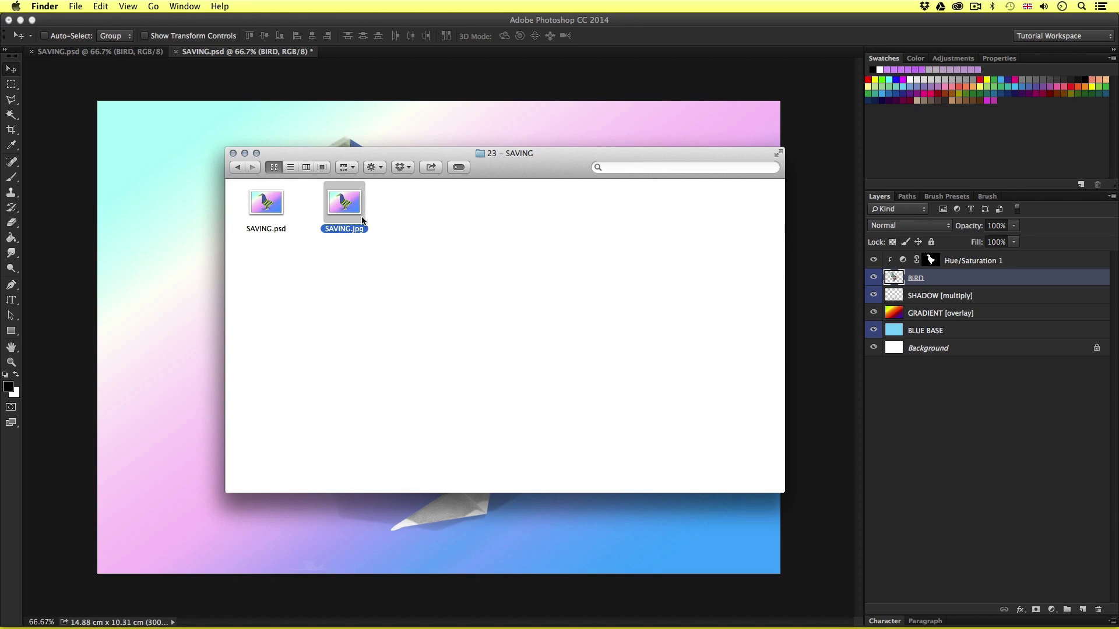
double_click(344, 202)
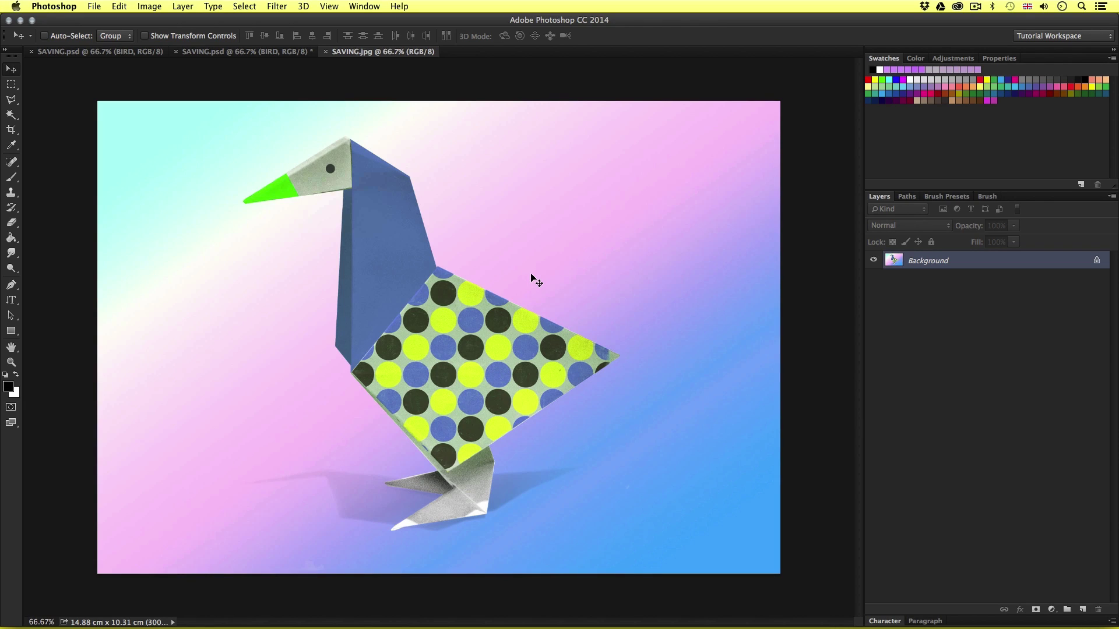
Step: In Image Size, link proportions and enter 72 Pixels/Inch resolution and 800 px width
key("super+alt+i")
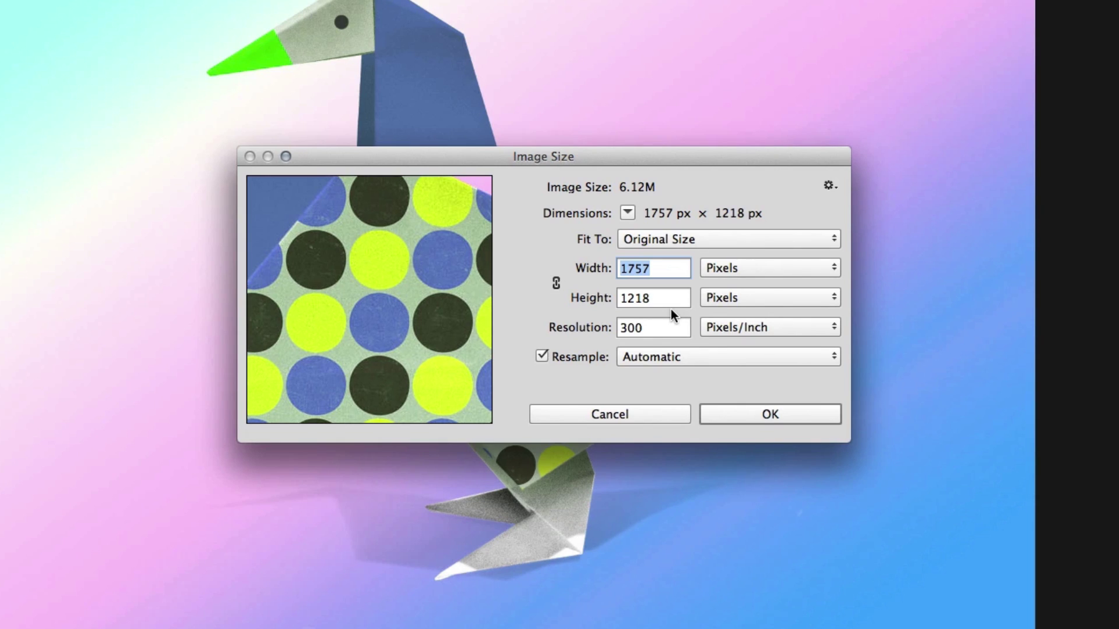
left_click_drag(654, 327, 601, 328)
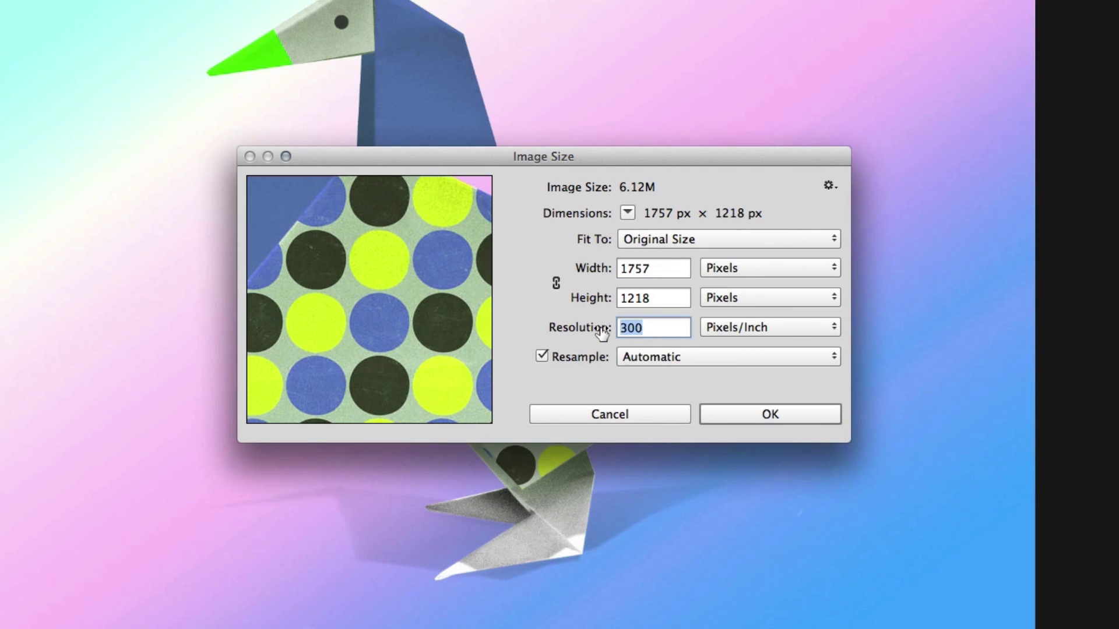
type("72")
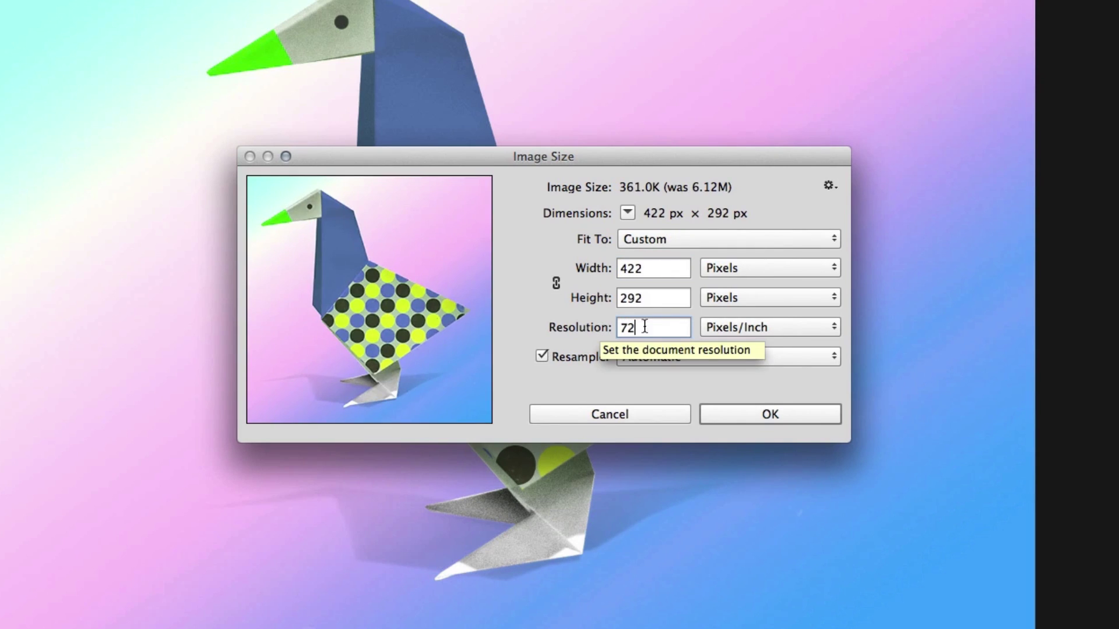
left_click_drag(651, 268, 589, 267)
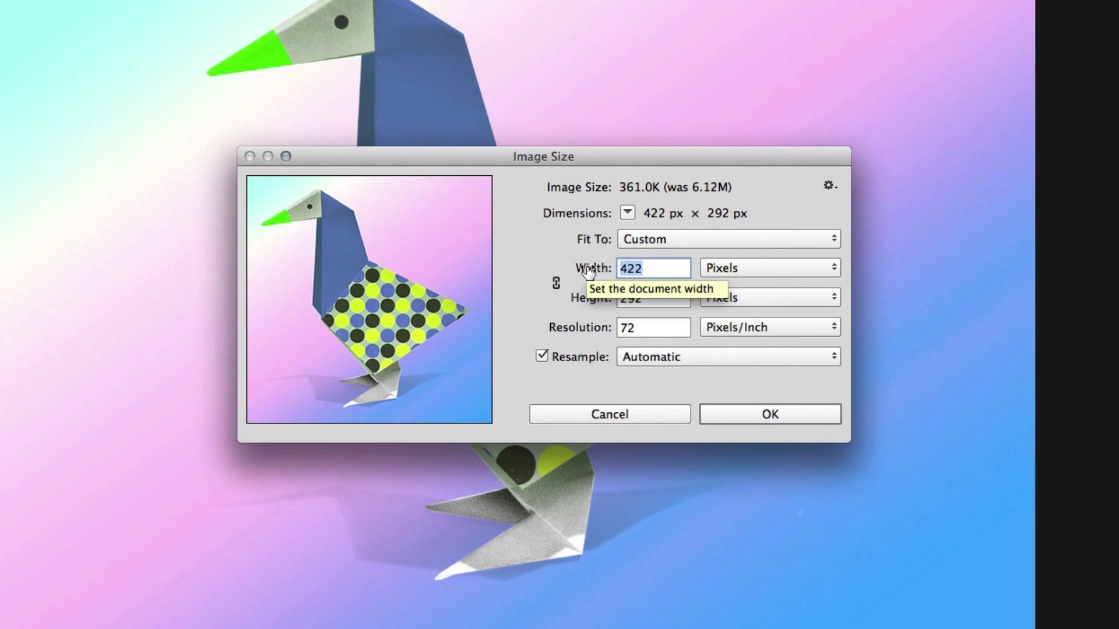
type("800")
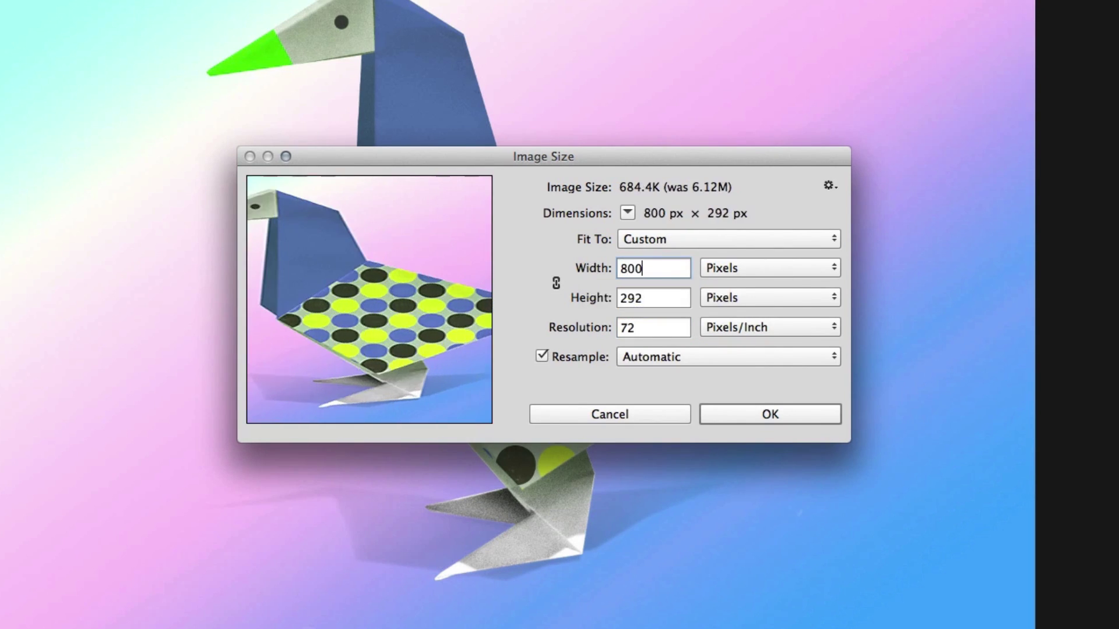
left_click(556, 282)
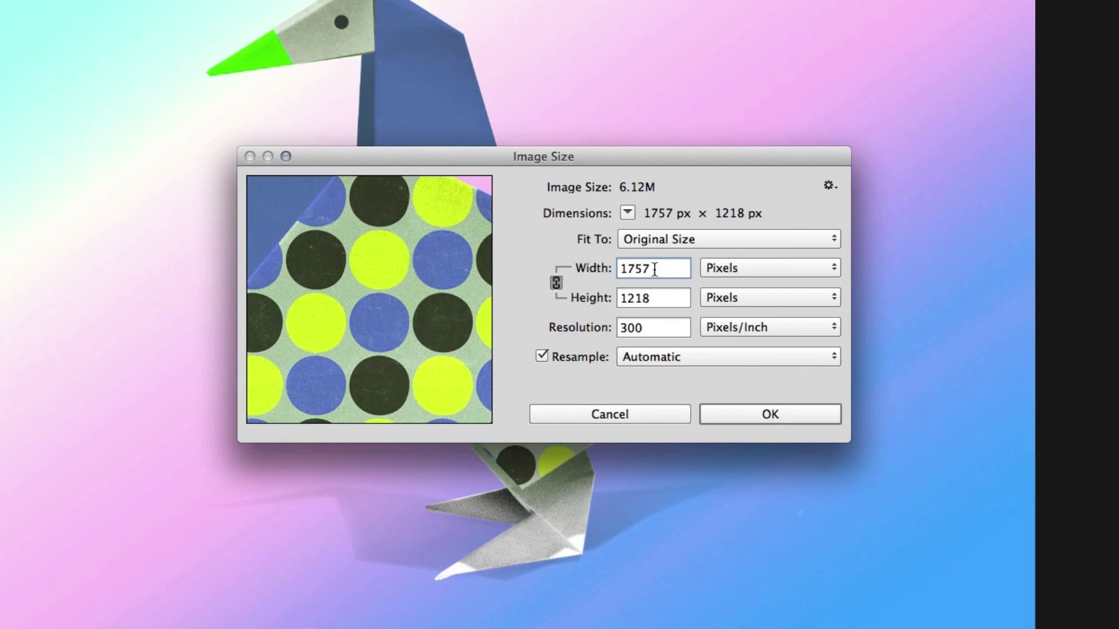
left_click_drag(645, 326, 578, 326)
type("72")
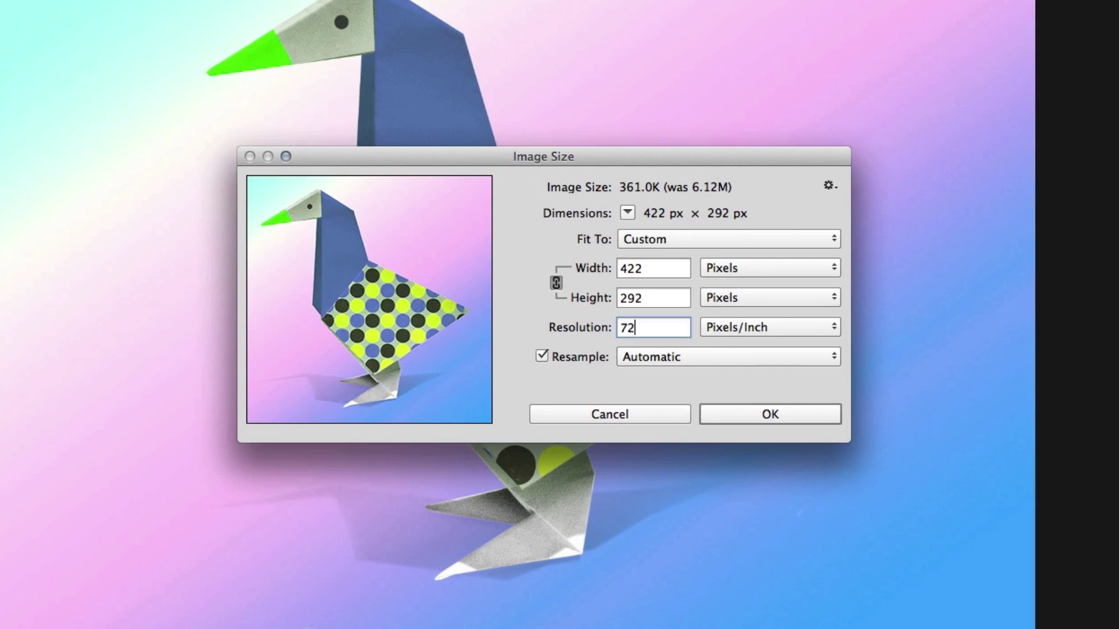
left_click(566, 268)
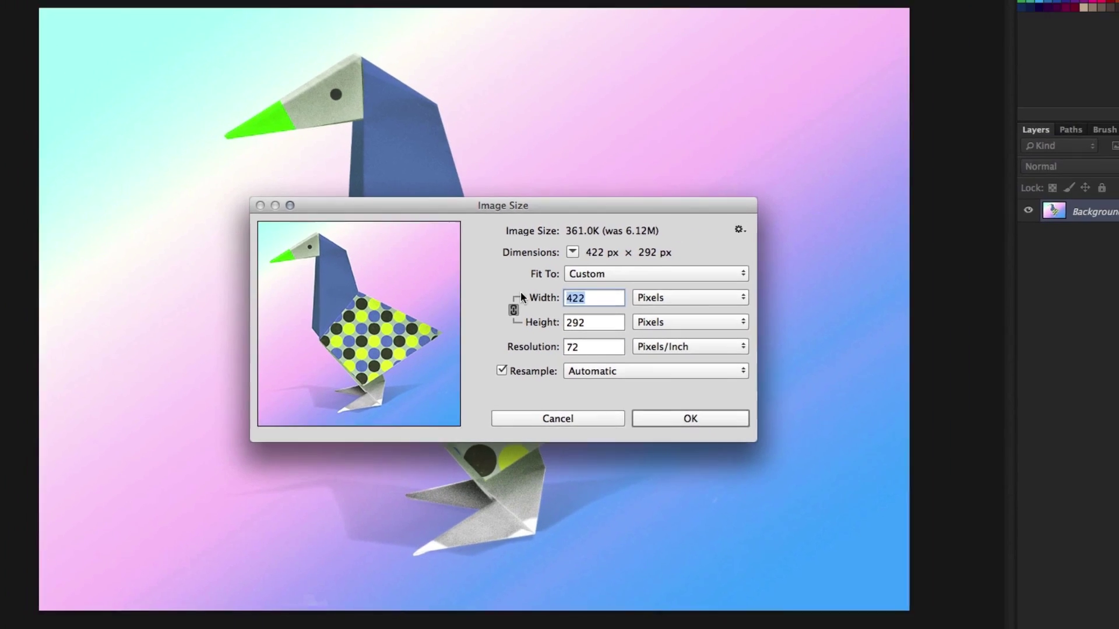
Step: Apply the 800 px width to resize SAVING.jpg
type("800")
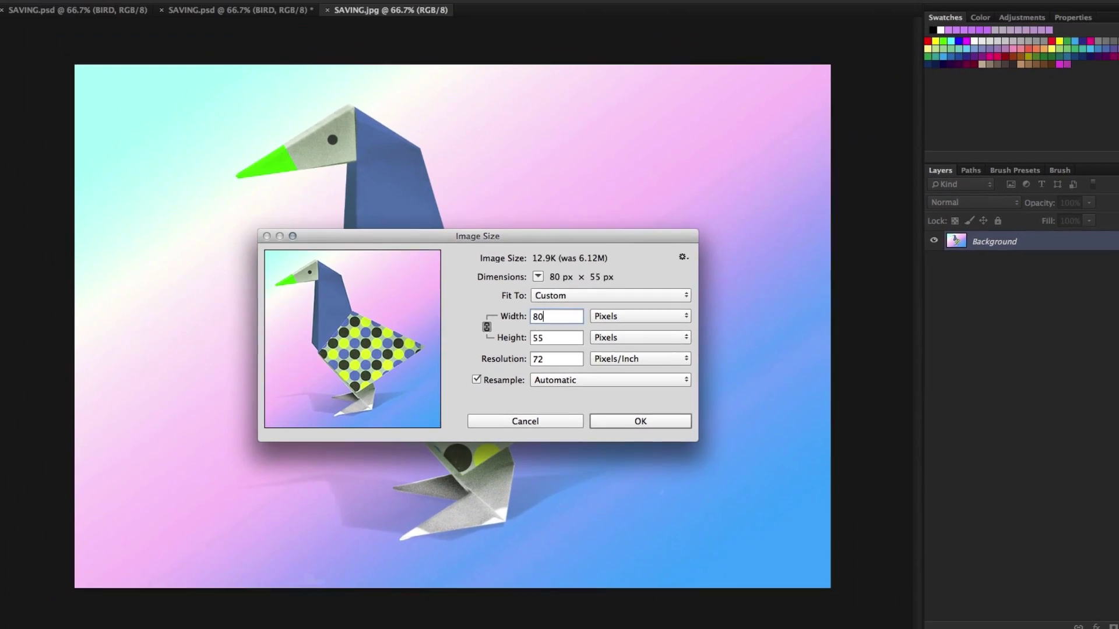
left_click(641, 419)
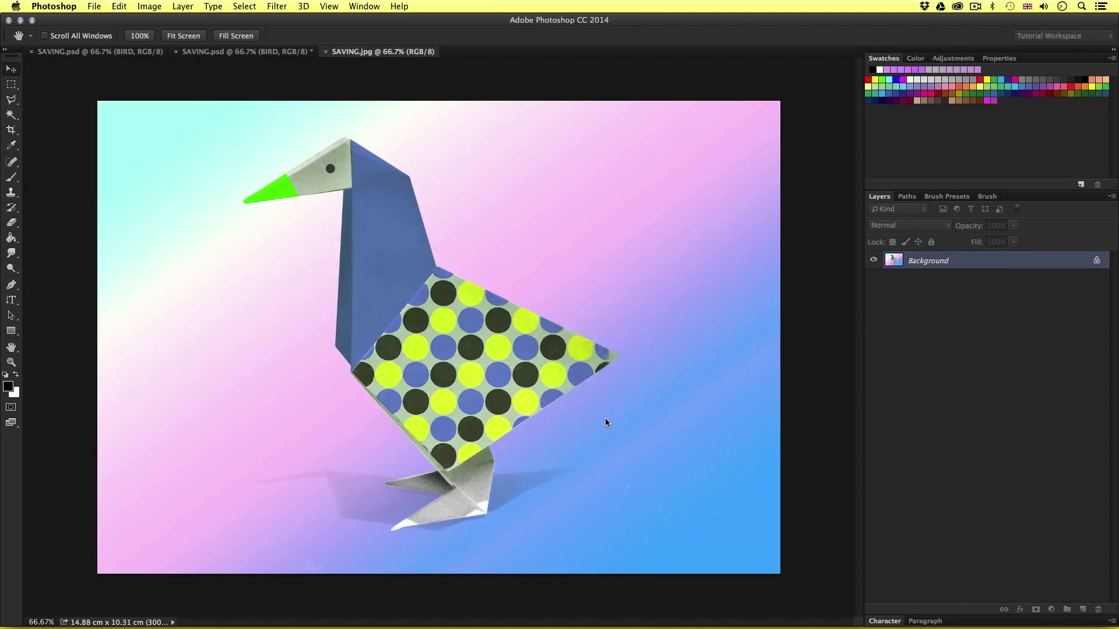
key("v")
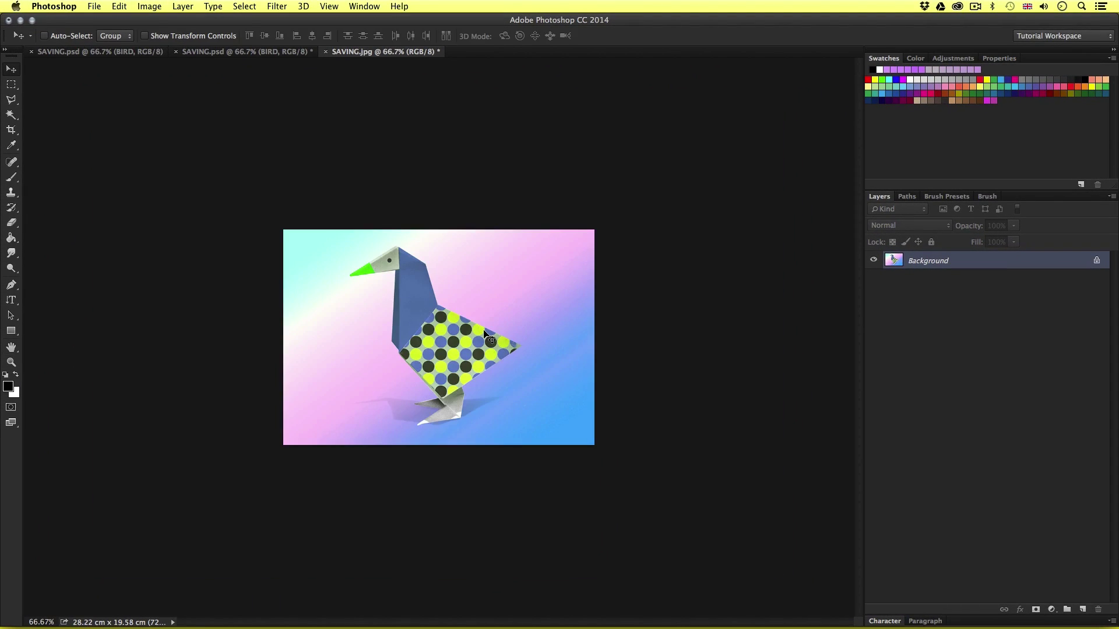
Step: View the image at 100%, then save SAVING.jpg and close it
key("super+1")
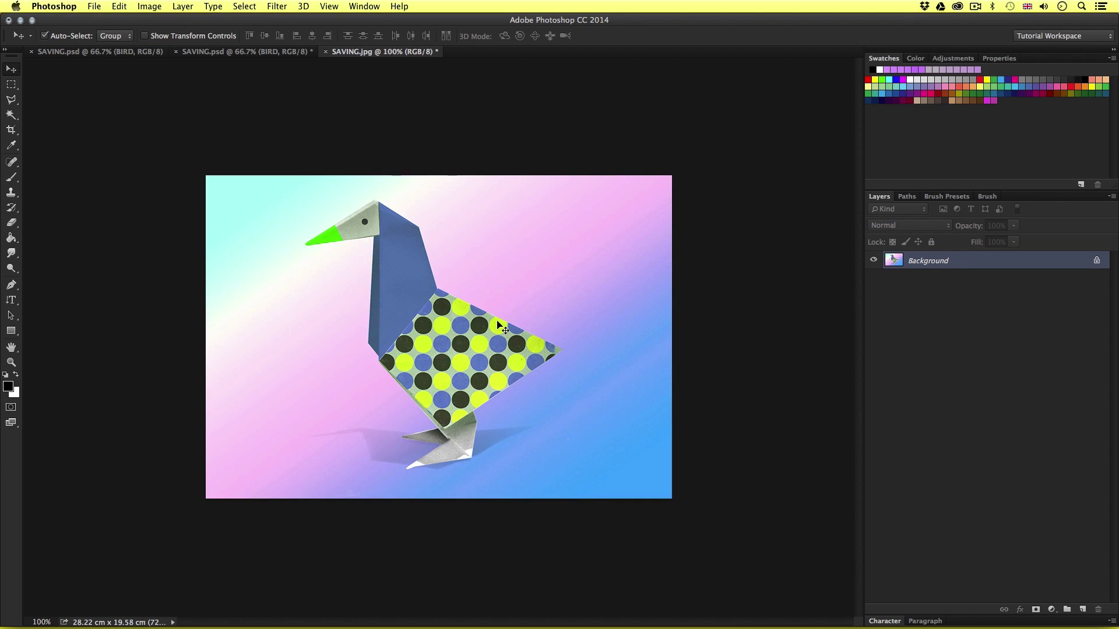
key("super+s")
key("super+w")
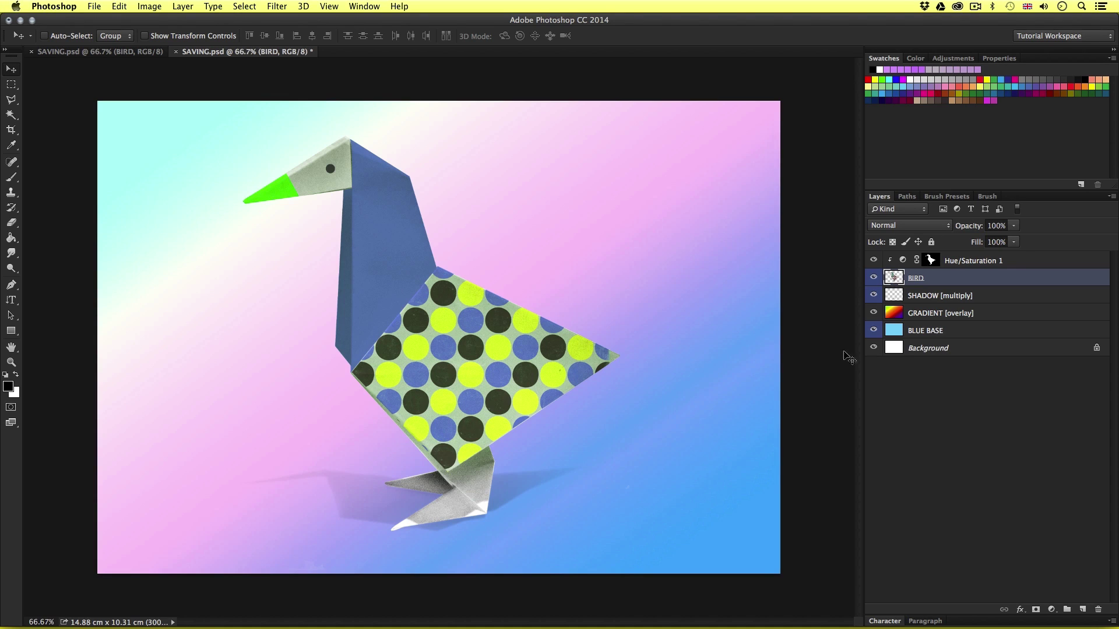
Step: Turn off visibility of the GRADIENT [overlay], BLUE BASE and white Background layers
left_click(874, 313)
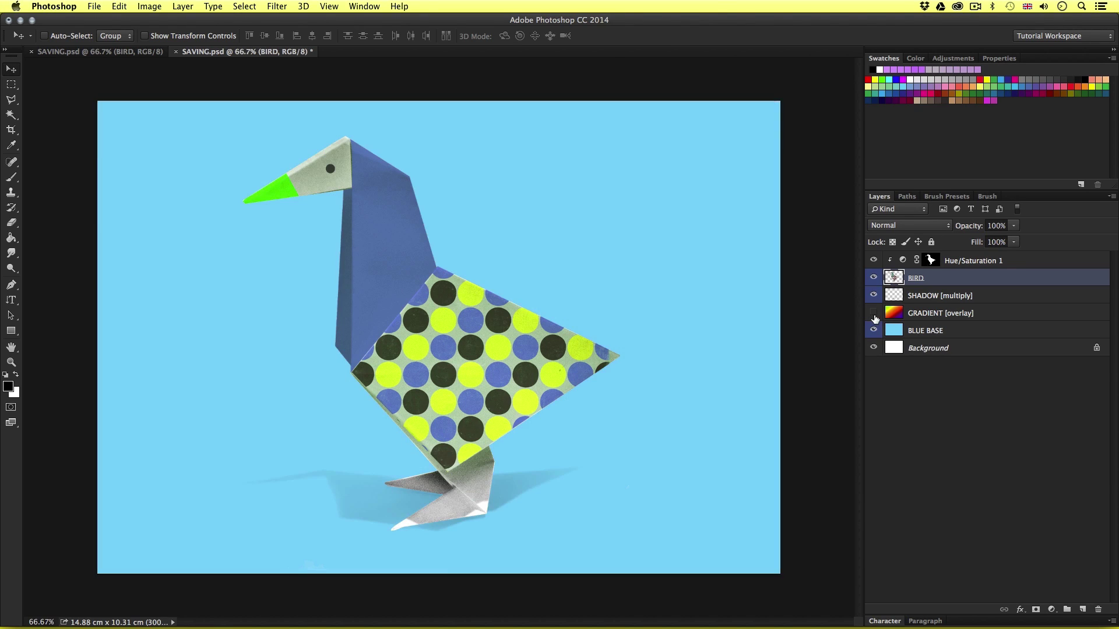
left_click(874, 331)
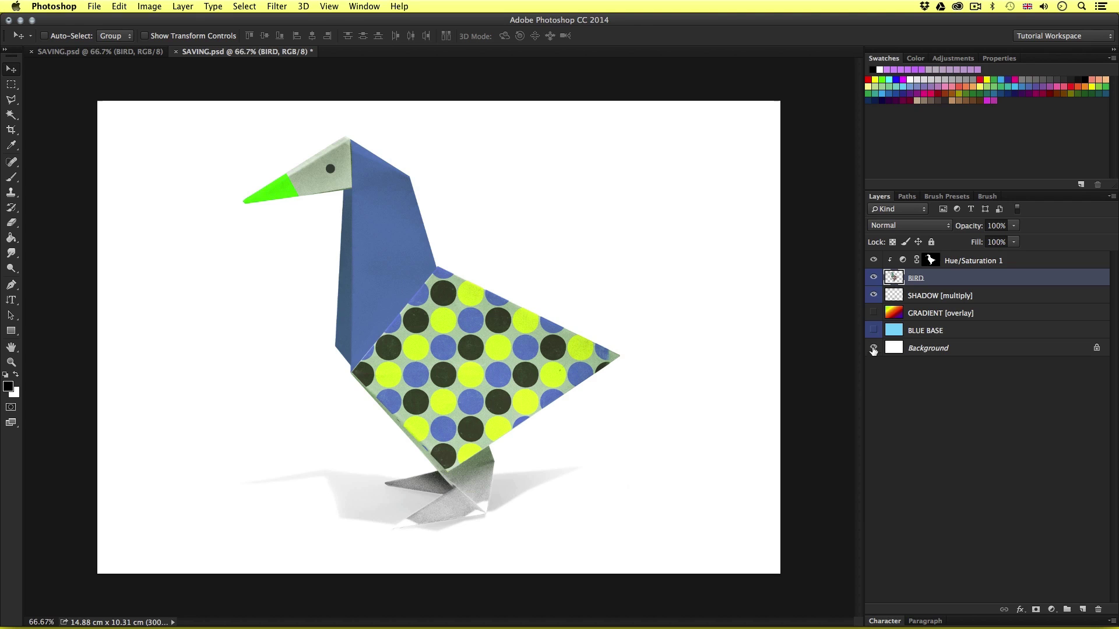
left_click(874, 347)
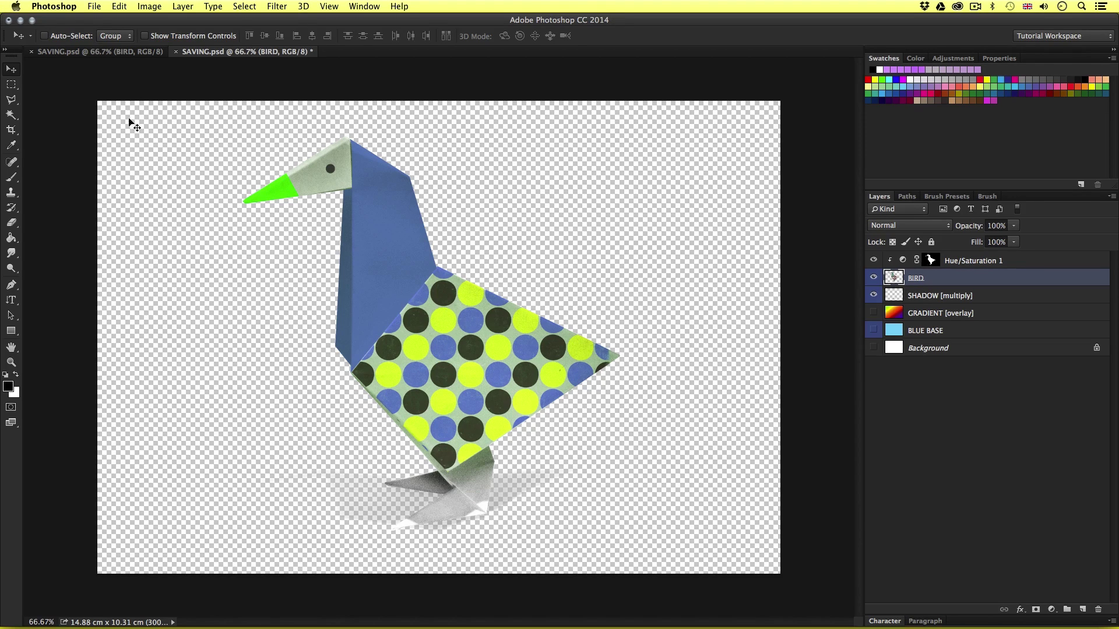
Step: Save a copy as SAVING.png, accepting Smallest / Slow compression in PNG Options
left_click(94, 6)
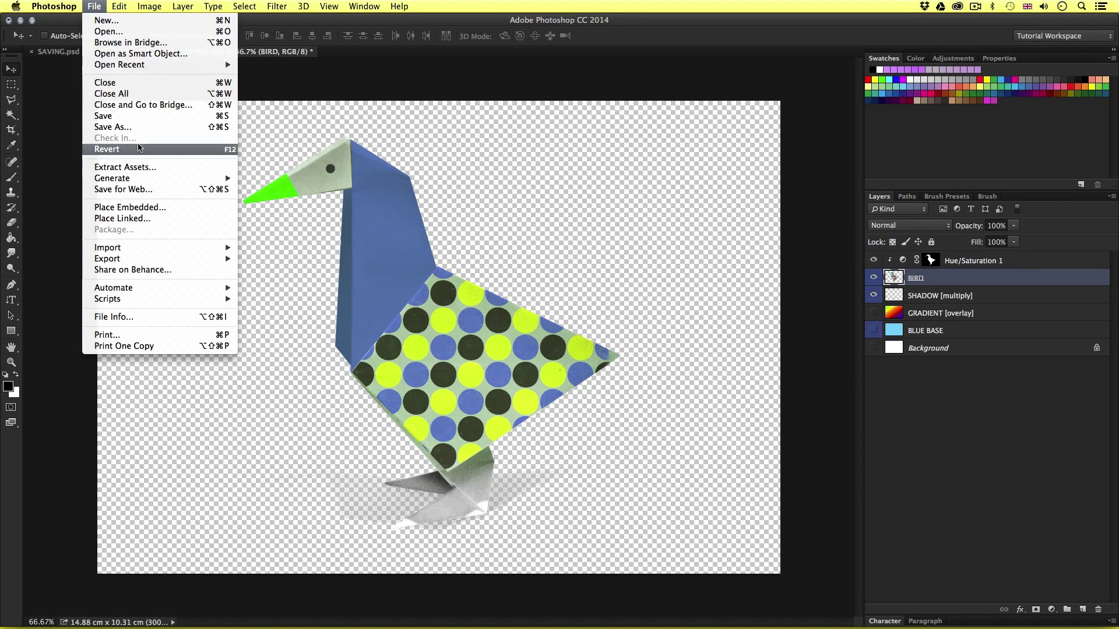
left_click(139, 127)
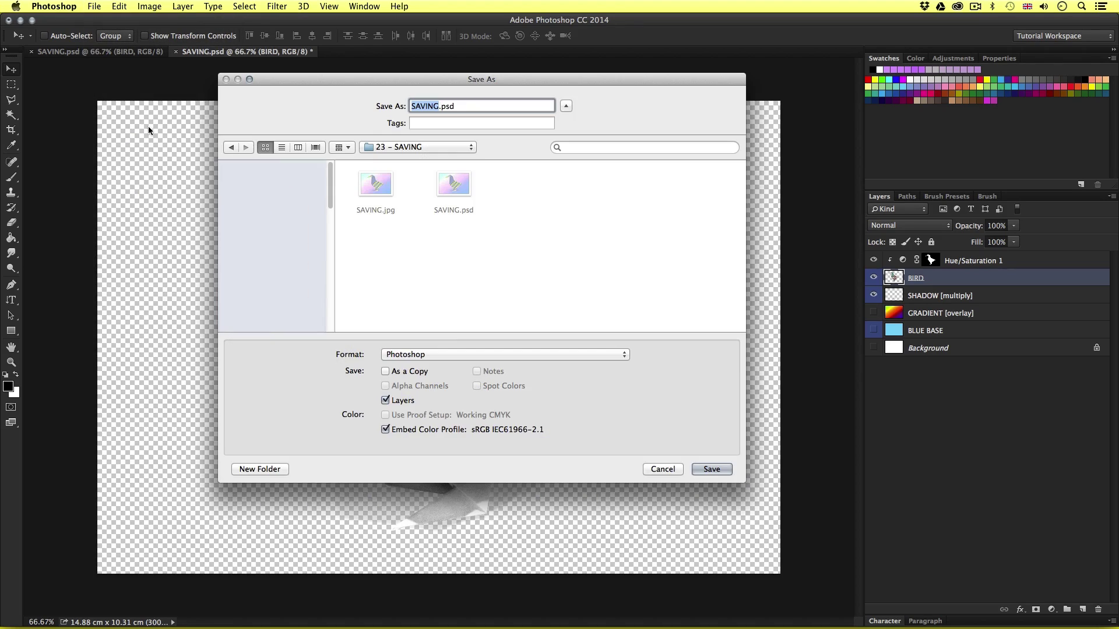
left_click(461, 355)
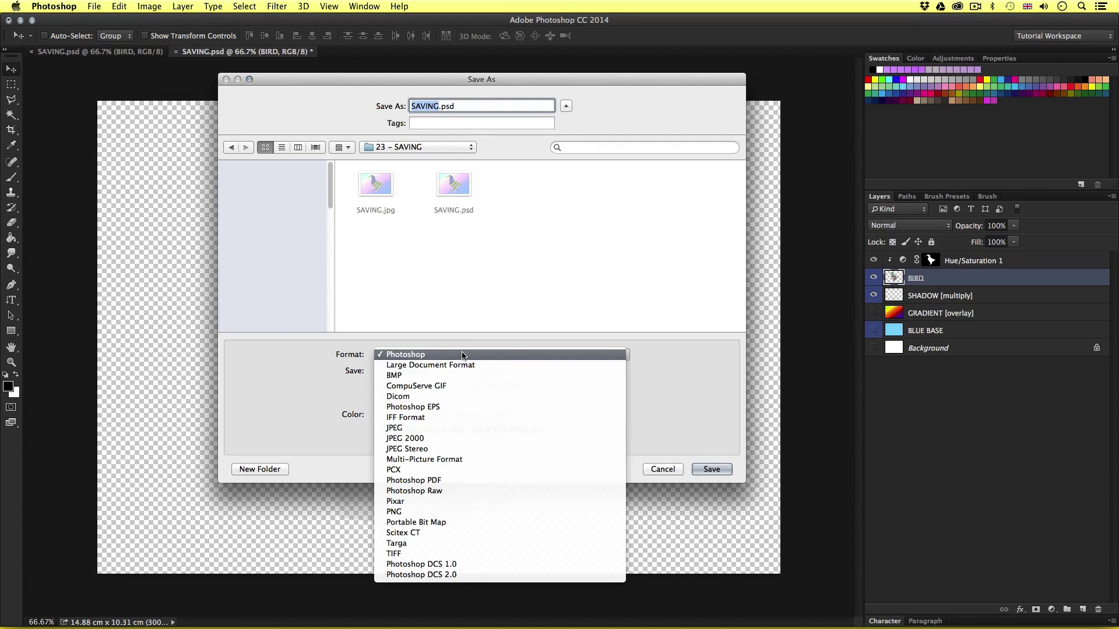
left_click(423, 513)
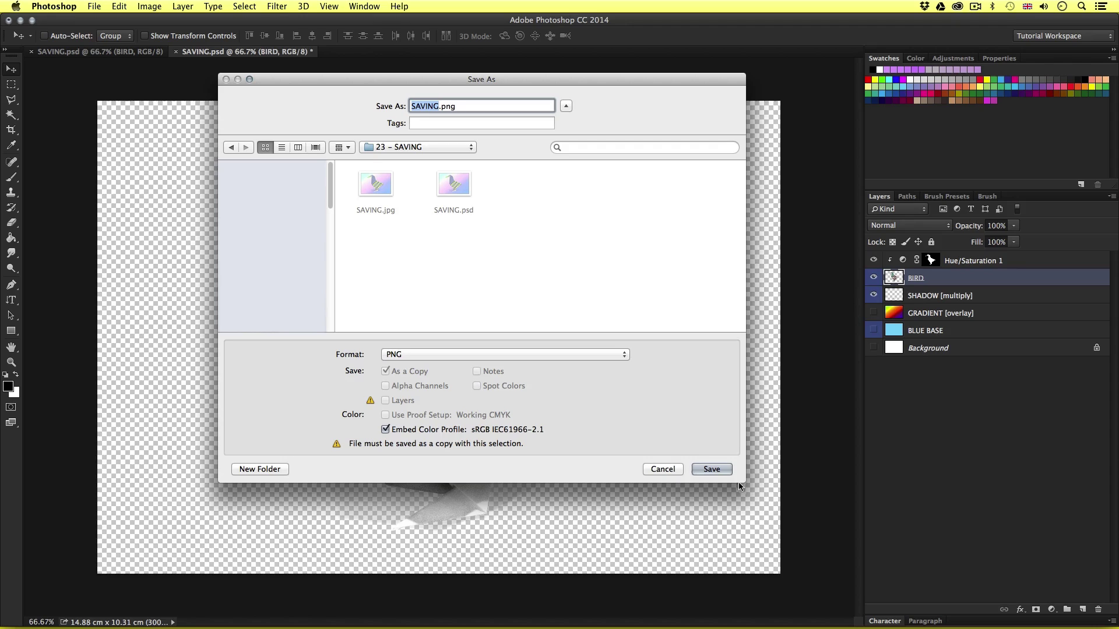
left_click(719, 469)
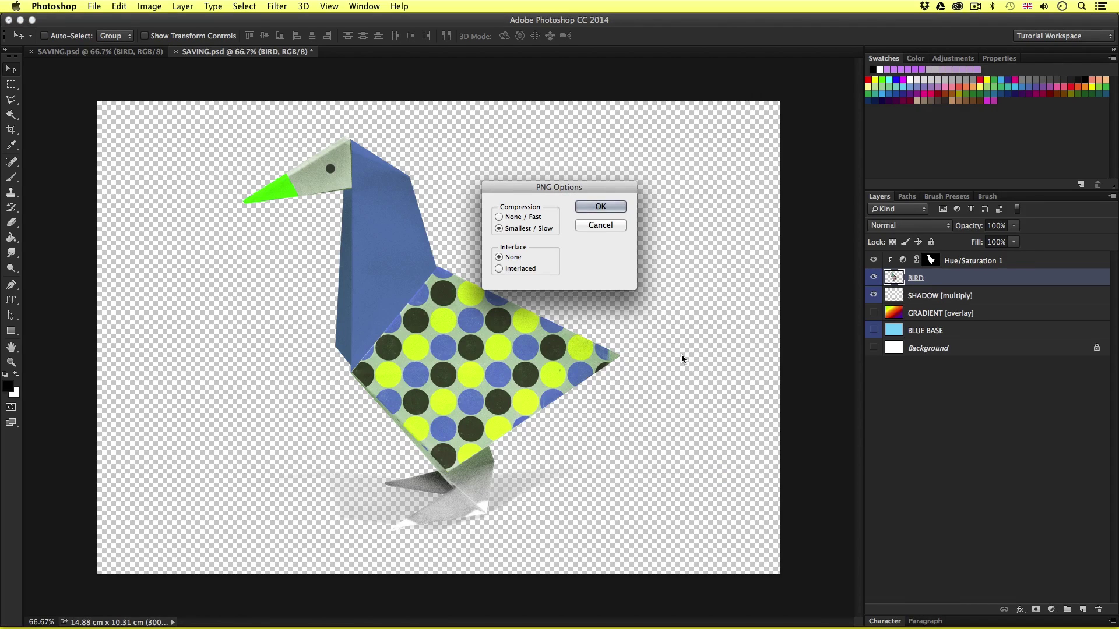
left_click(597, 207)
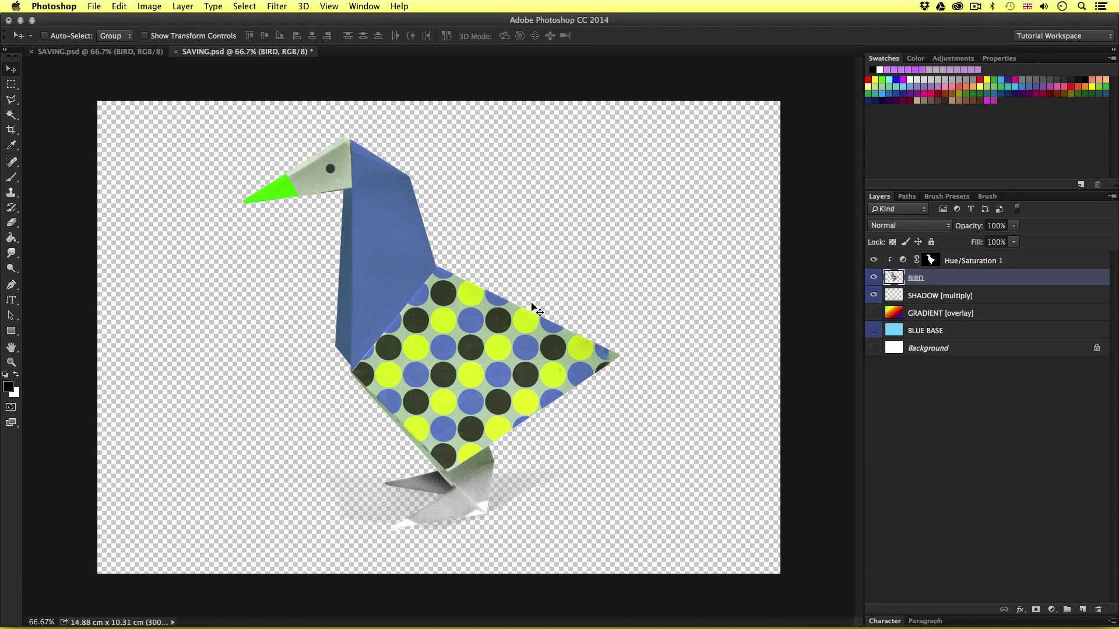
Step: Switch to Finder and open SAVING.png from the 23 – SAVING folder
key("super+Tab")
key("super+Tab")
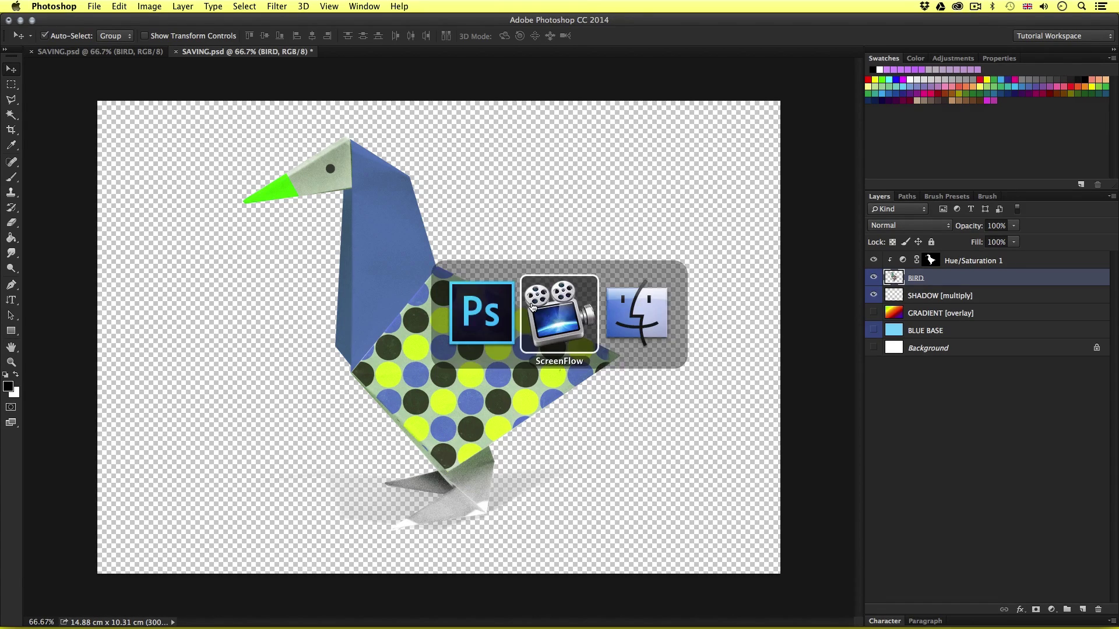
left_click(423, 203)
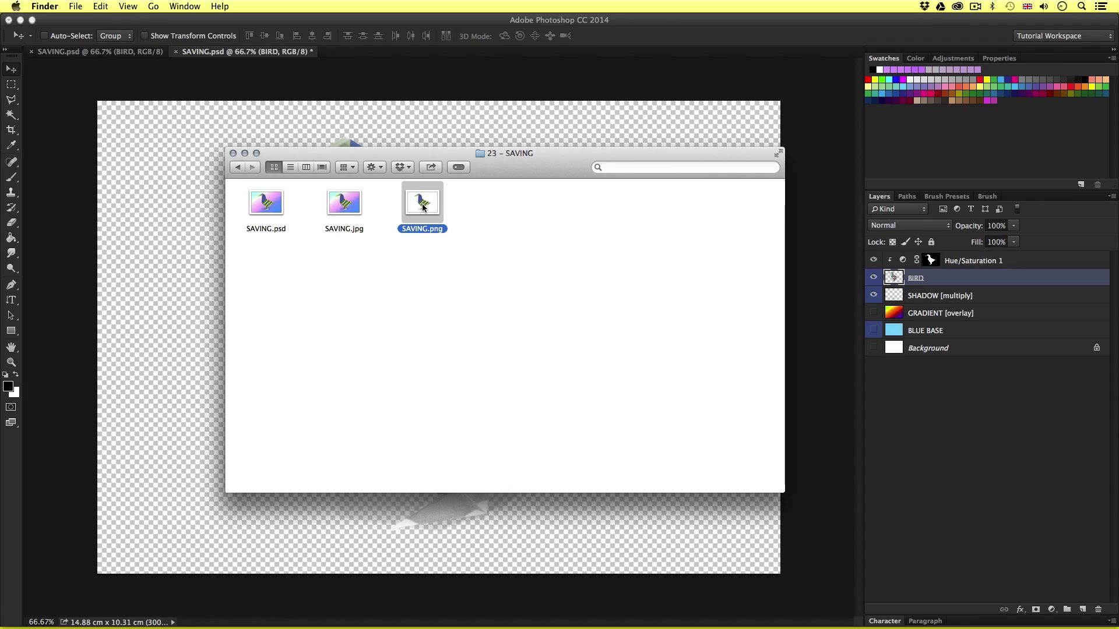
double_click(423, 204)
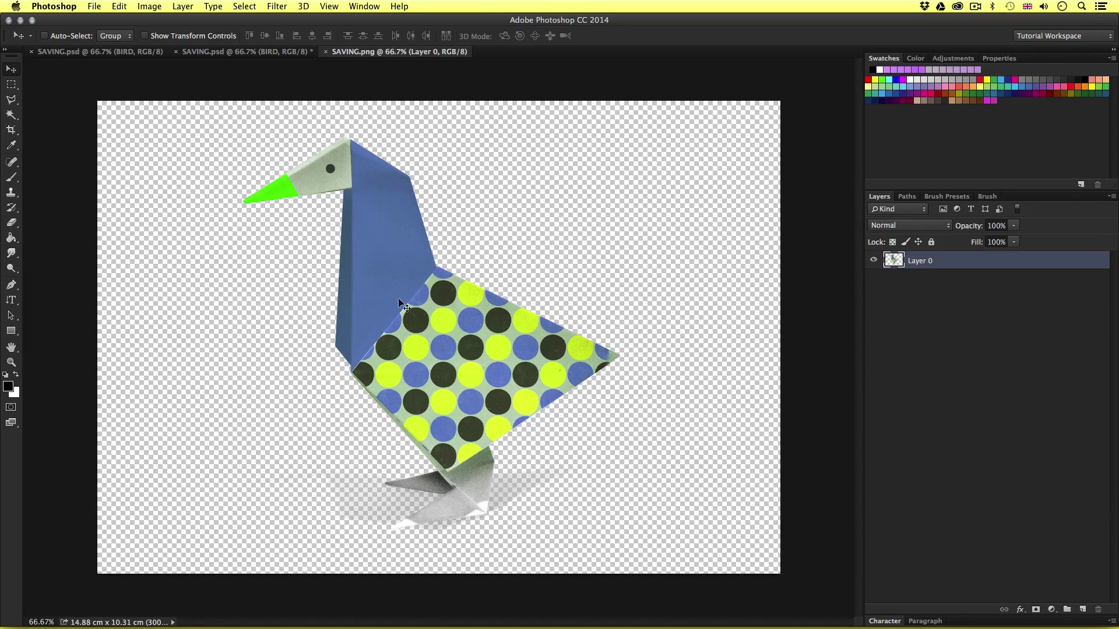
Step: Close SAVING.png, then turn the BLUE BASE, GRADIENT overlay and white Background layers back on
left_click(325, 51)
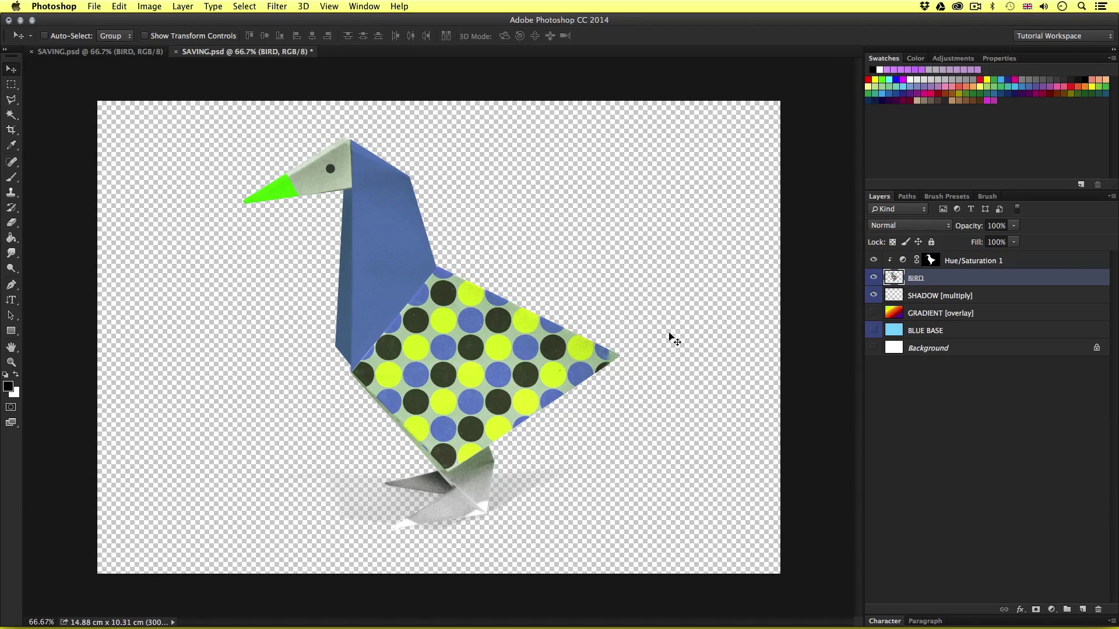
left_click(873, 331)
left_click(872, 313)
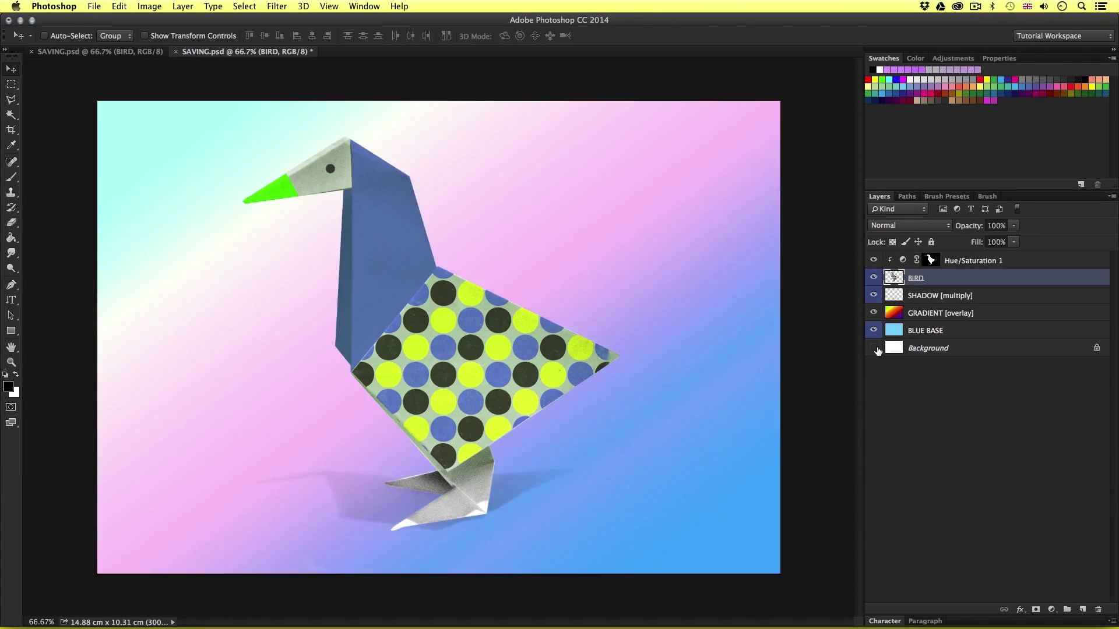
left_click(872, 348)
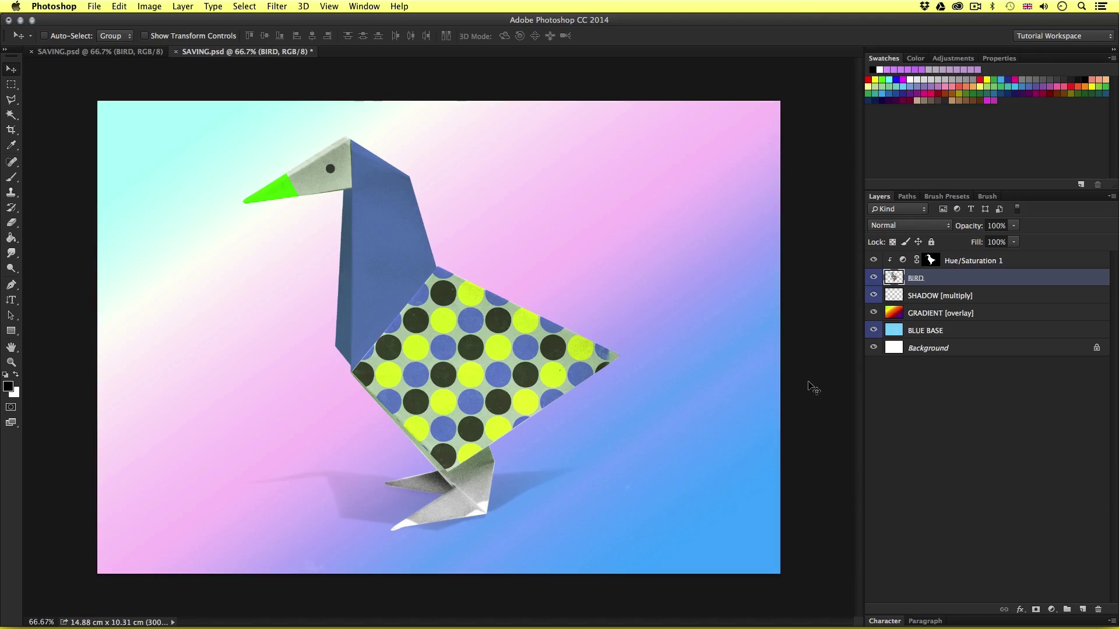